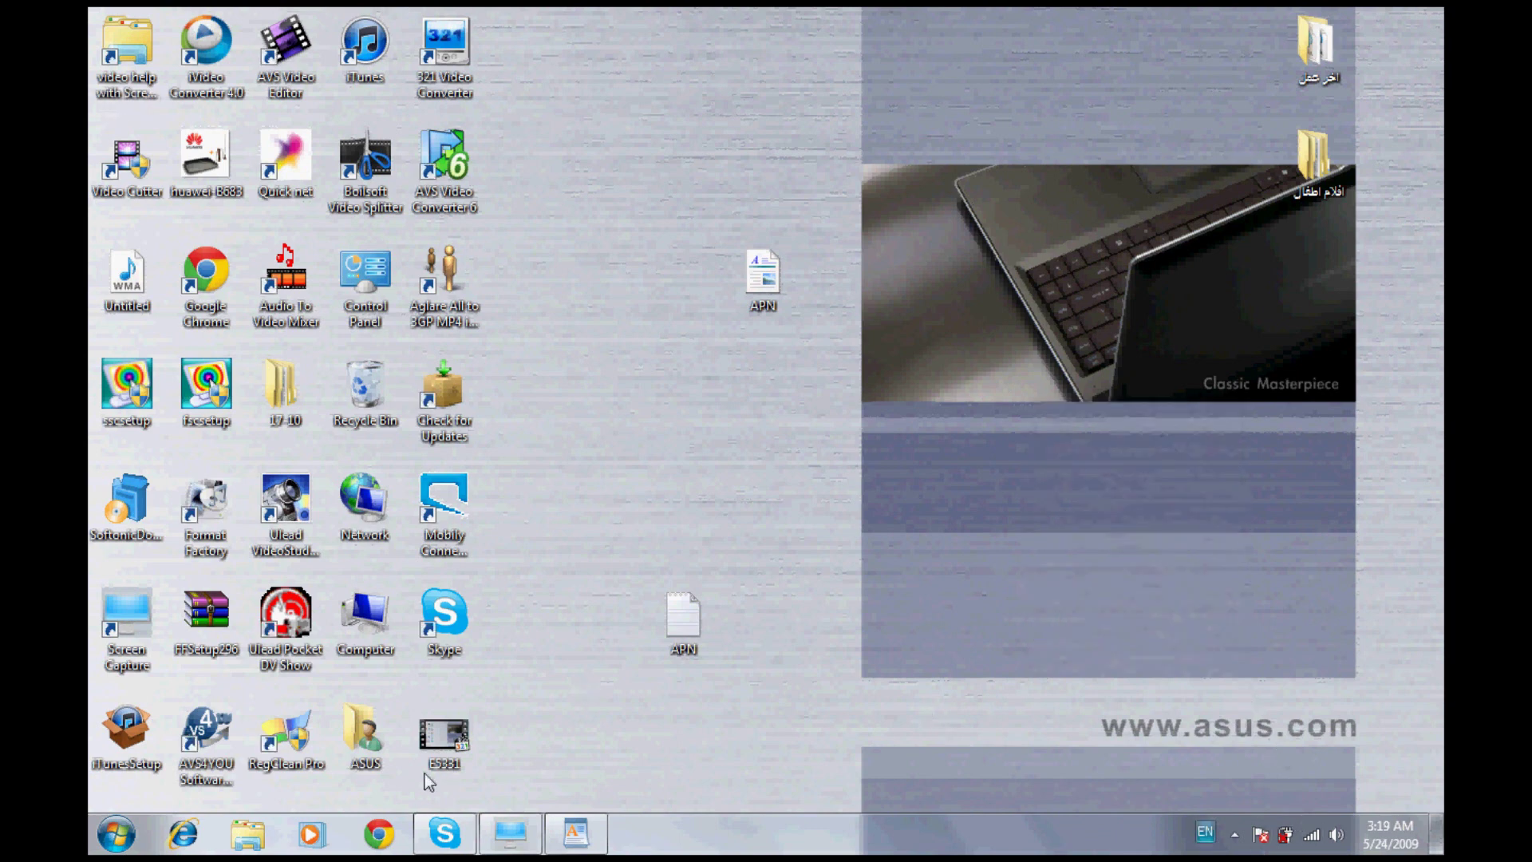
Launch Chrome, close the extra tab and go to 192.168.1.1
click(375, 829)
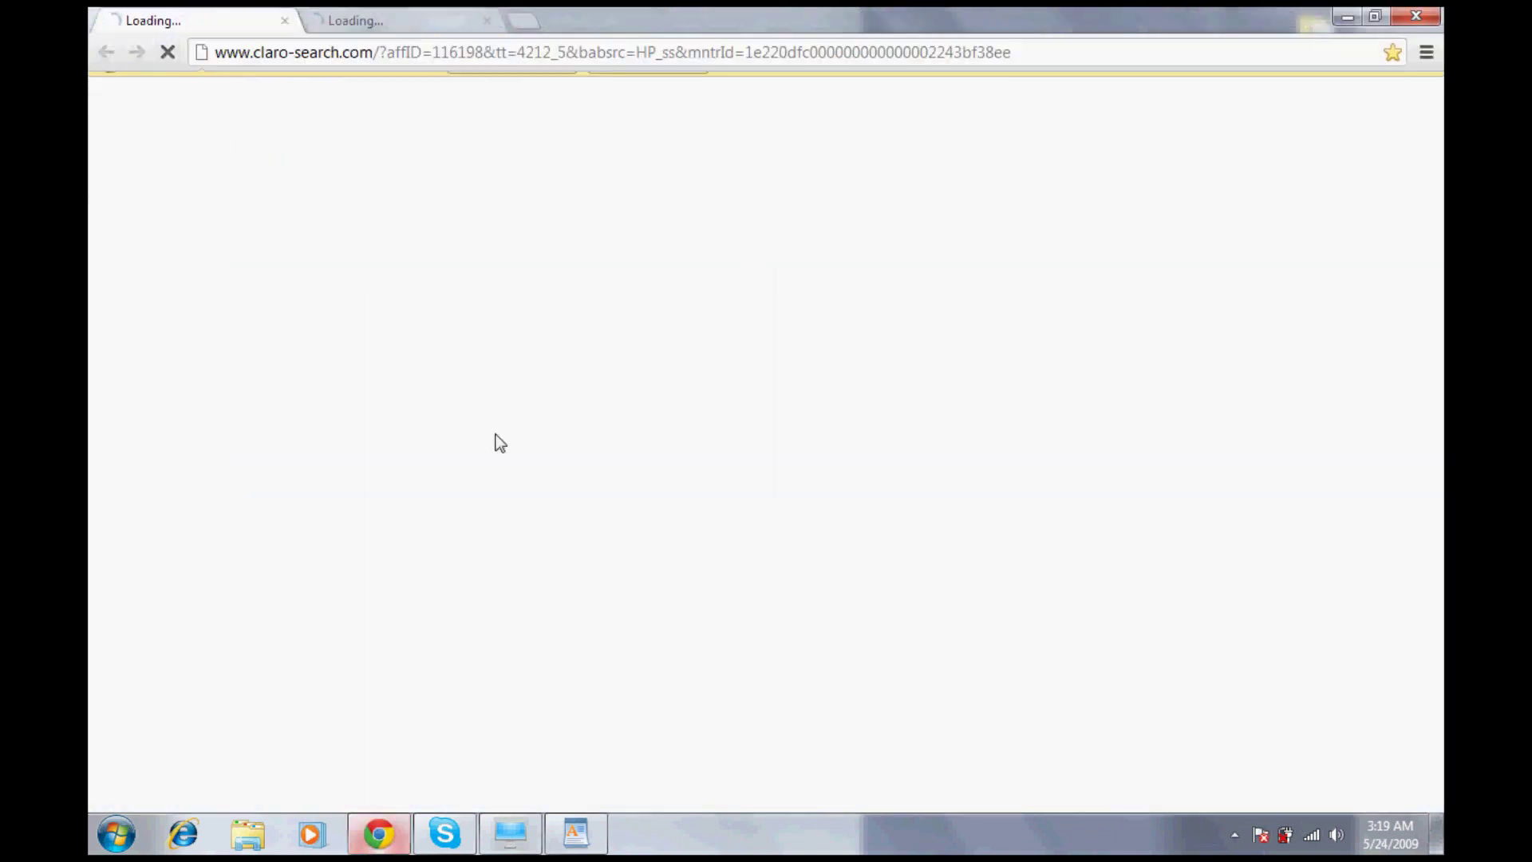
click(284, 20)
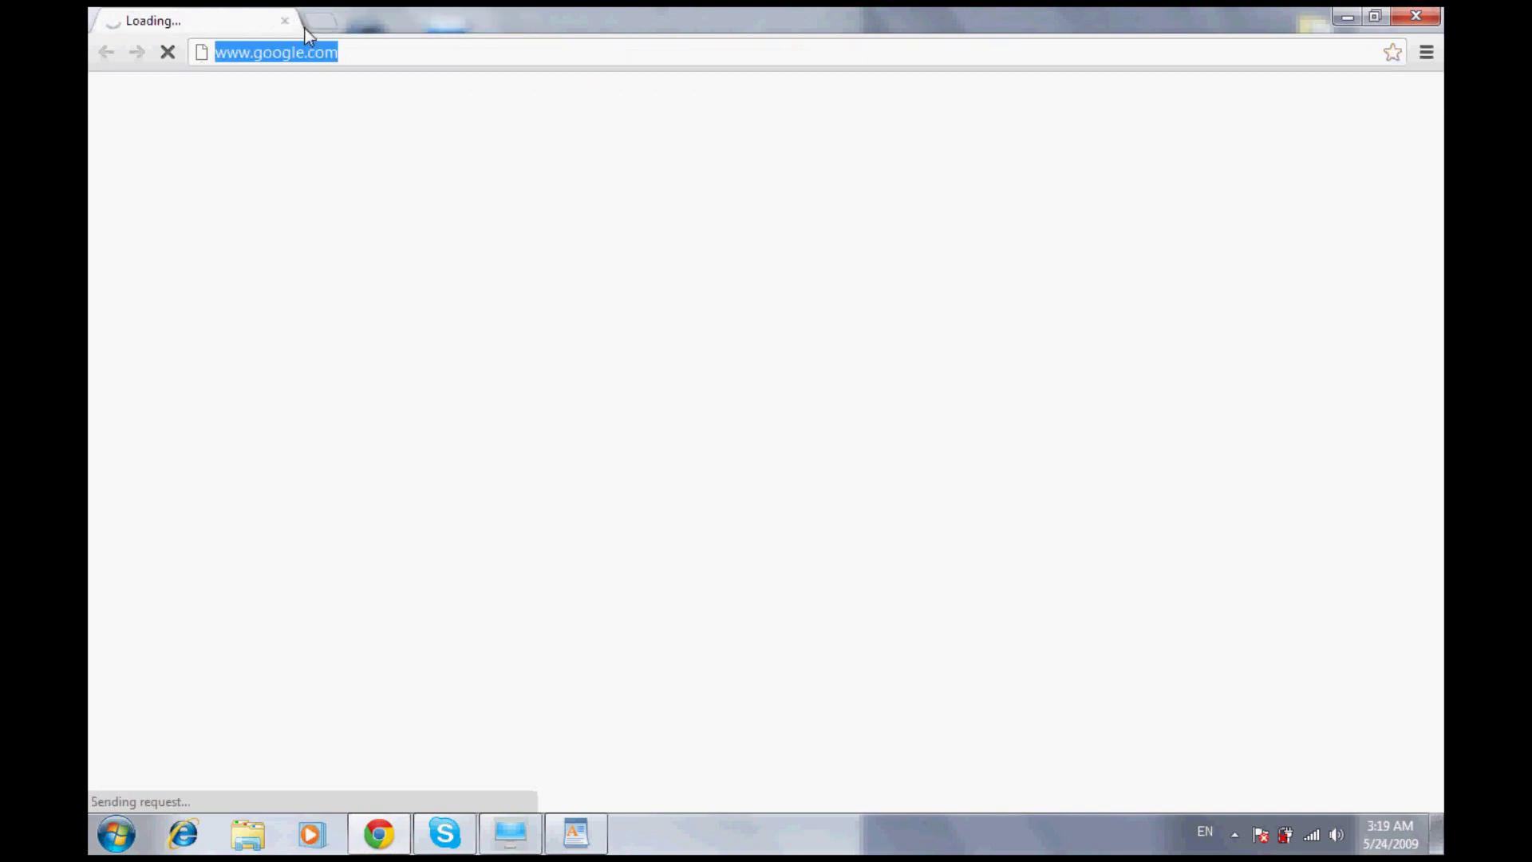
text(192)
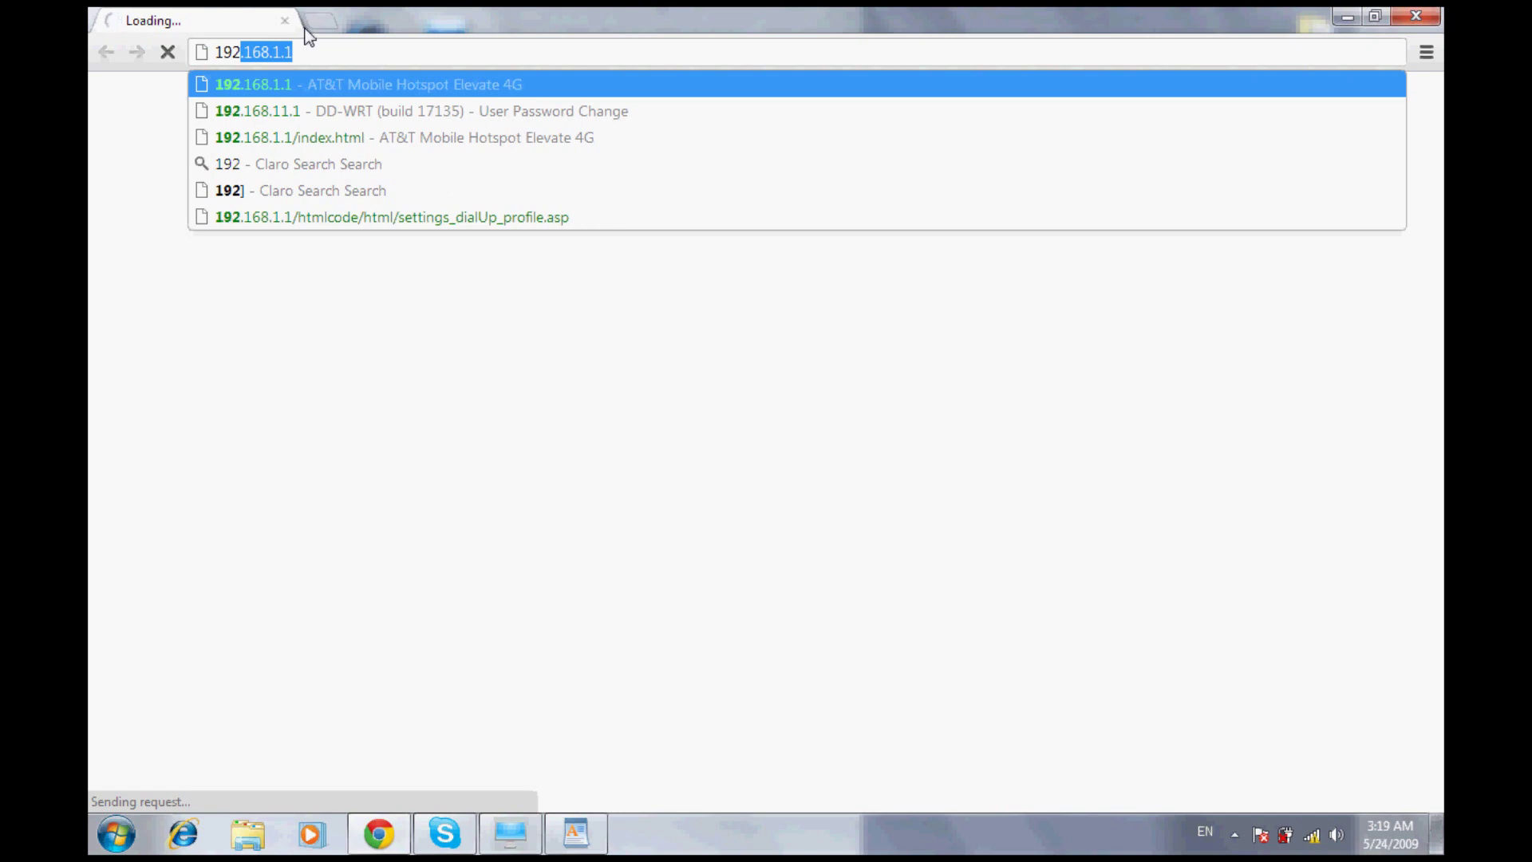
text(.168.1.1/html/home.html)
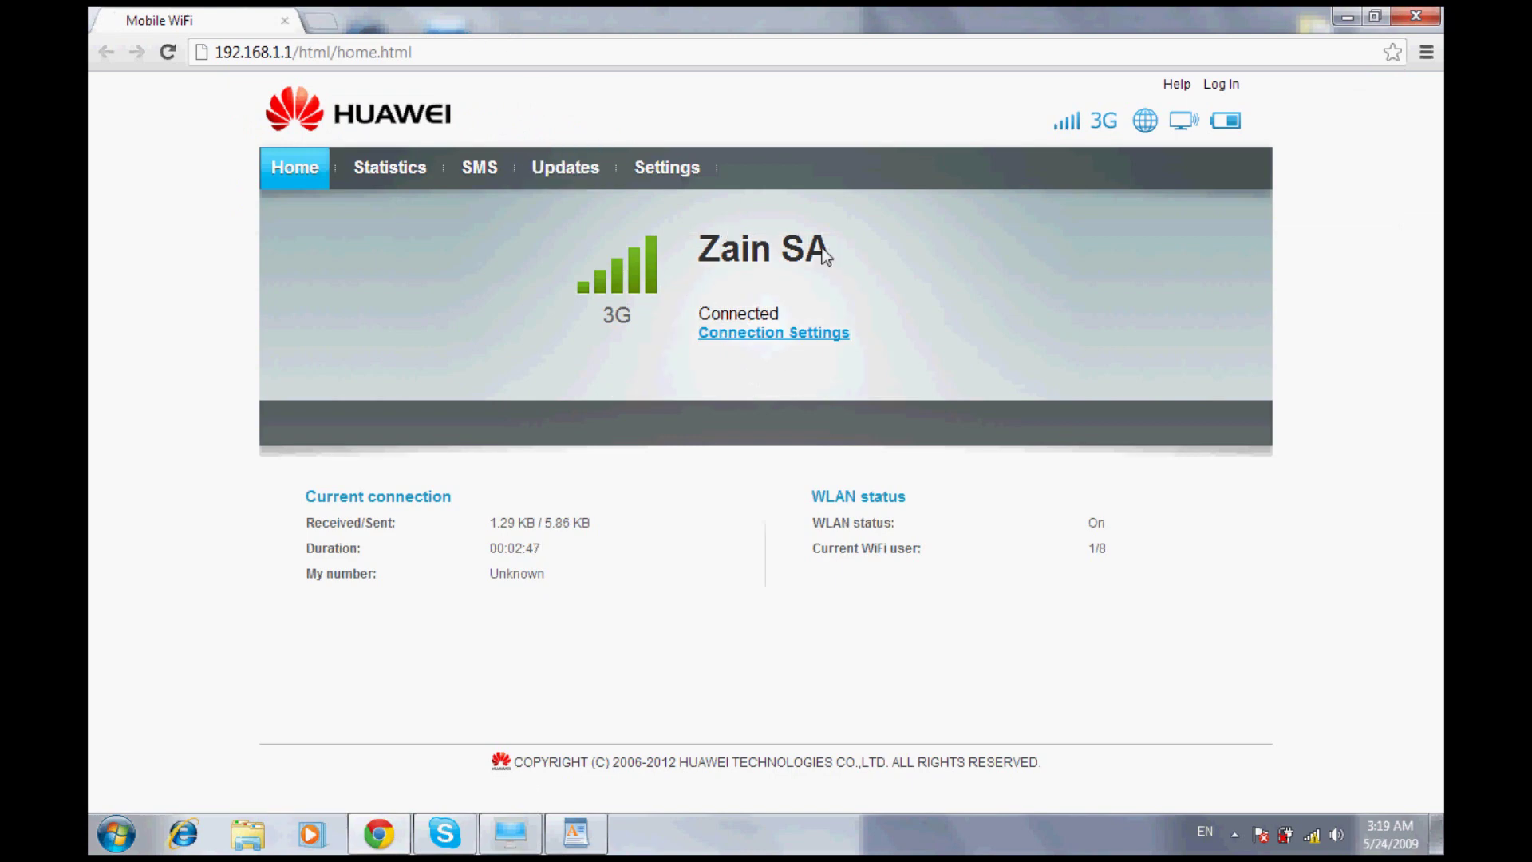
Log in to Settings by entering the device password
click(658, 150)
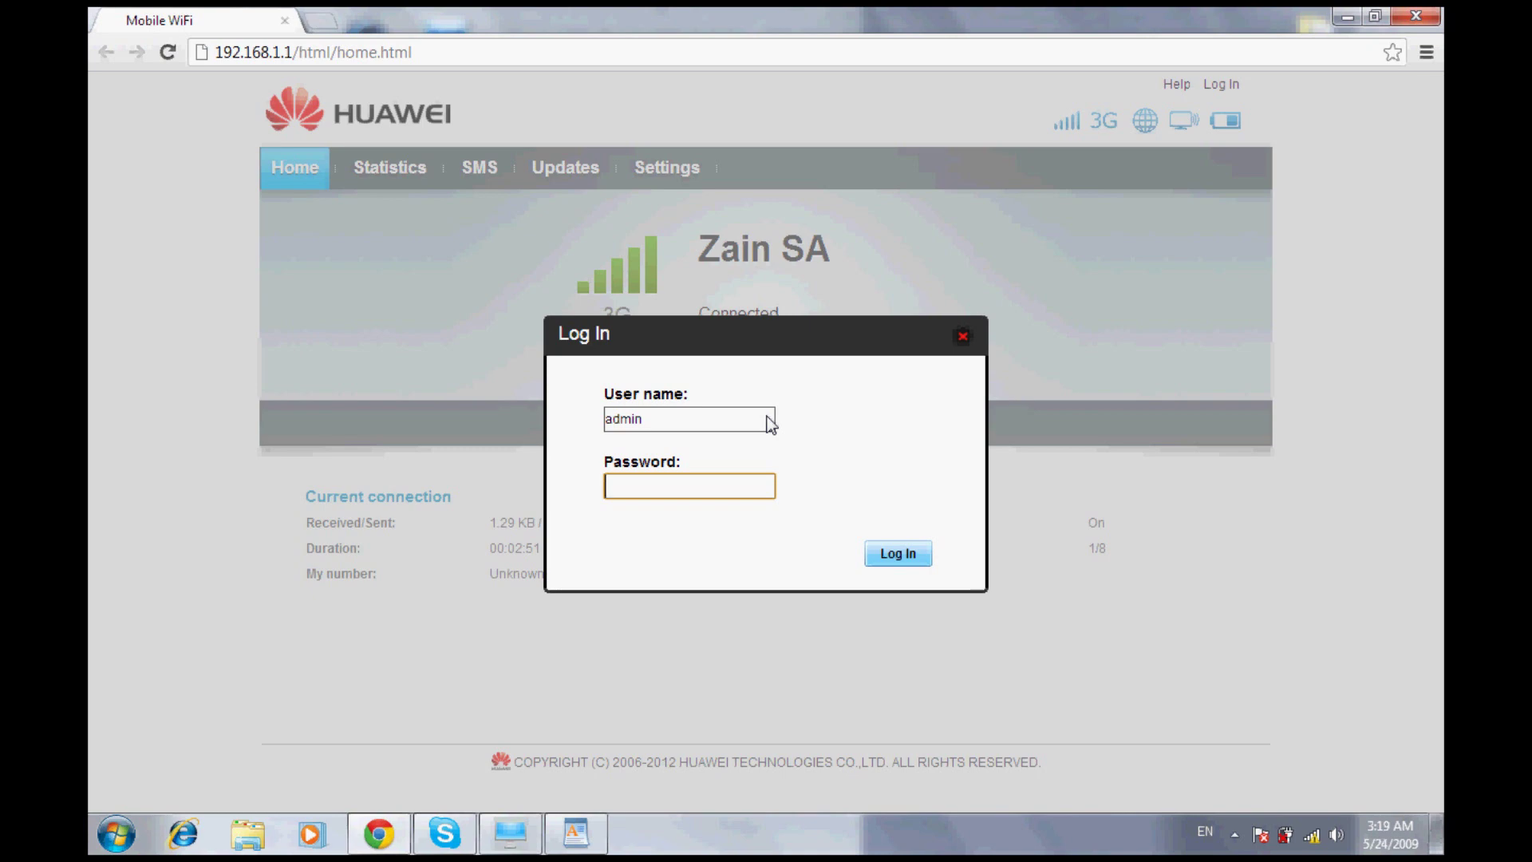
text(admin)
click(895, 544)
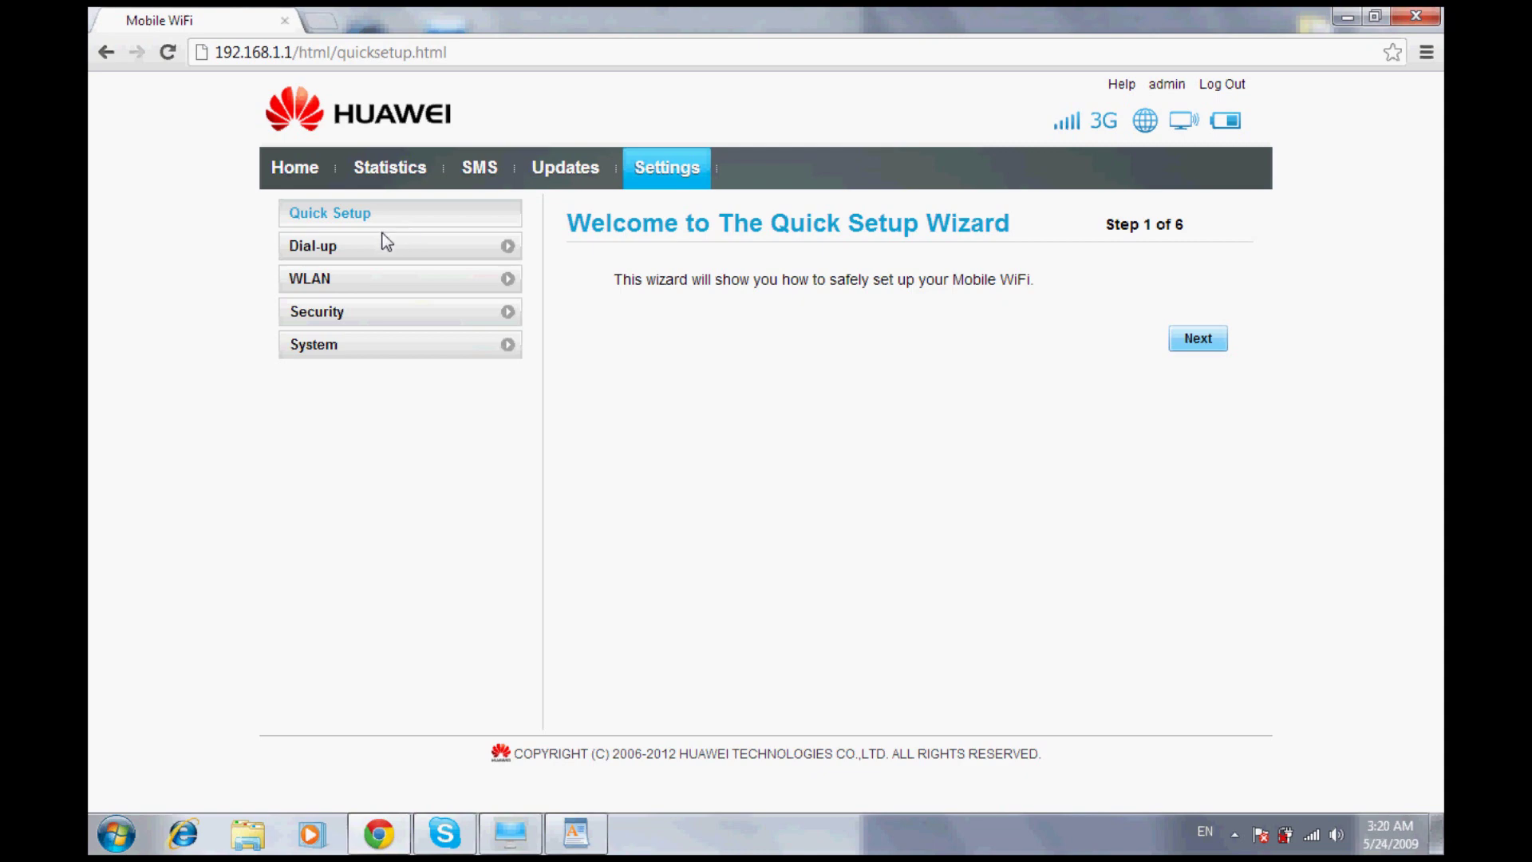
In Dial-up > Profile Management, review the saved profiles and start a New Profile
click(342, 233)
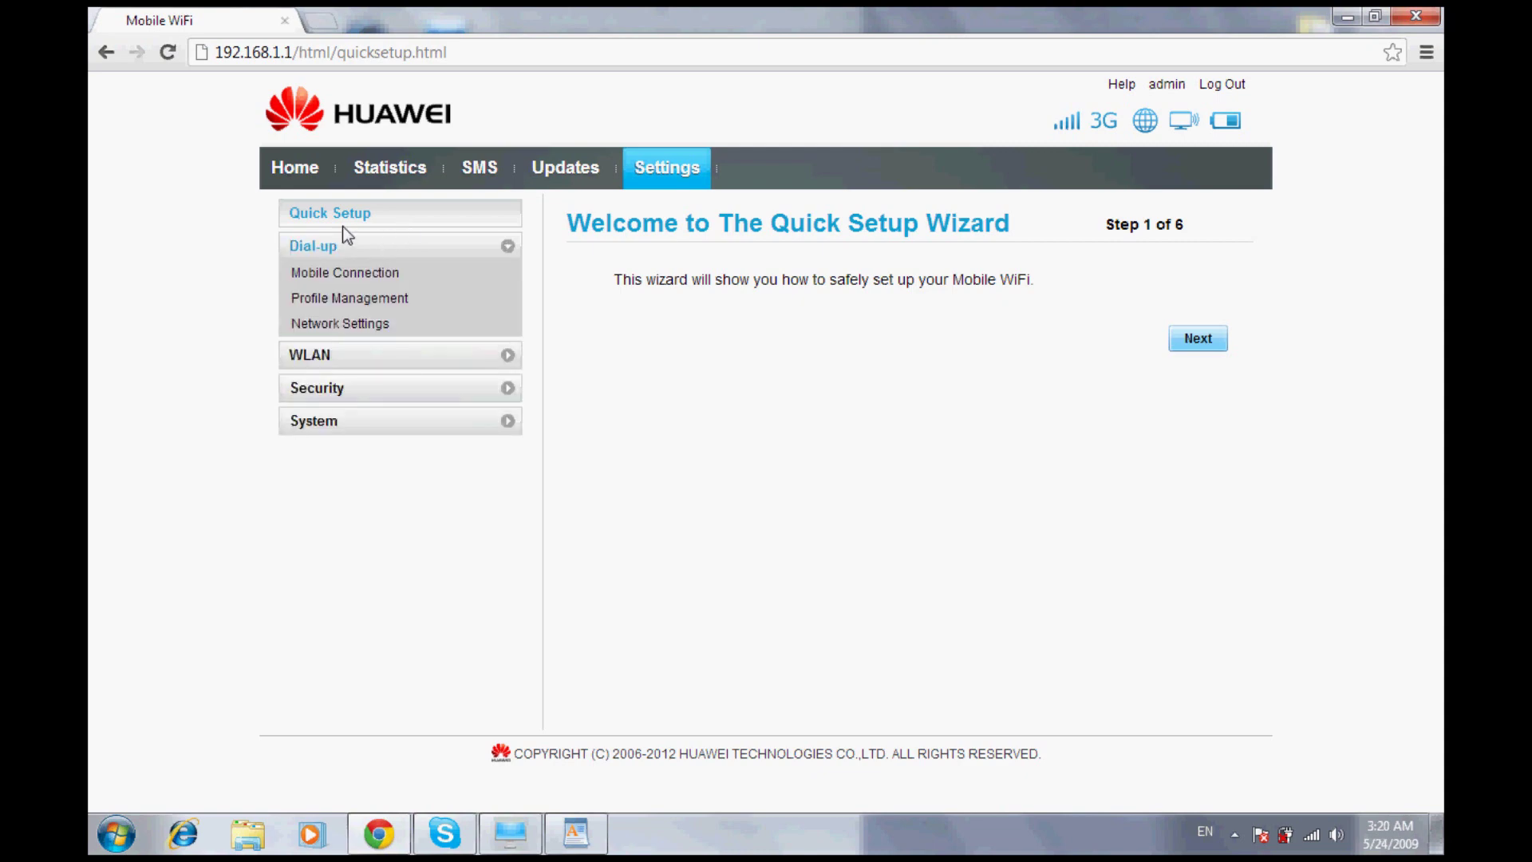
click(370, 282)
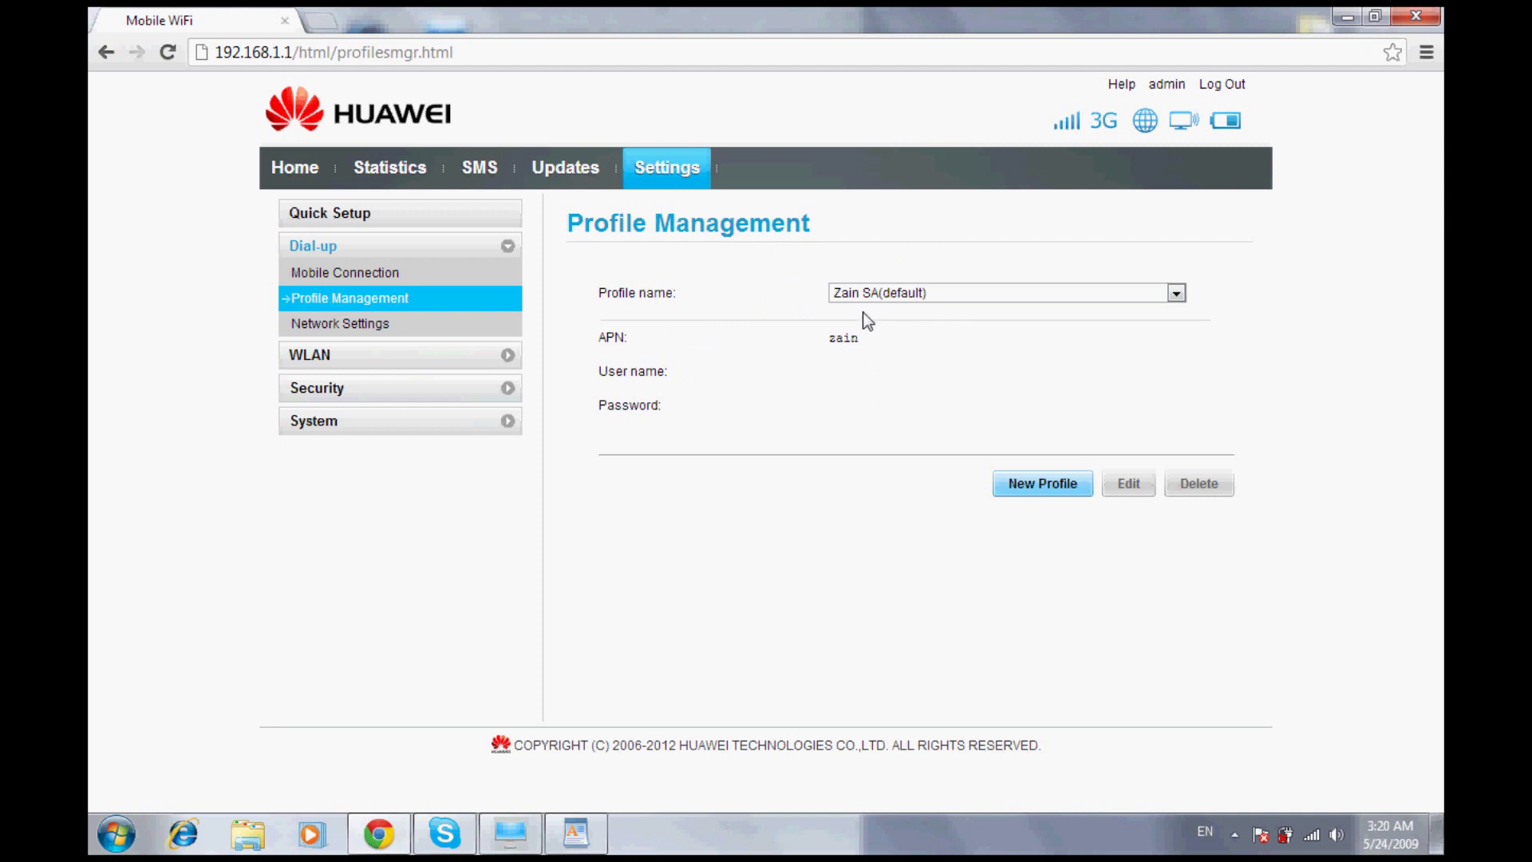
click(1155, 292)
click(1151, 278)
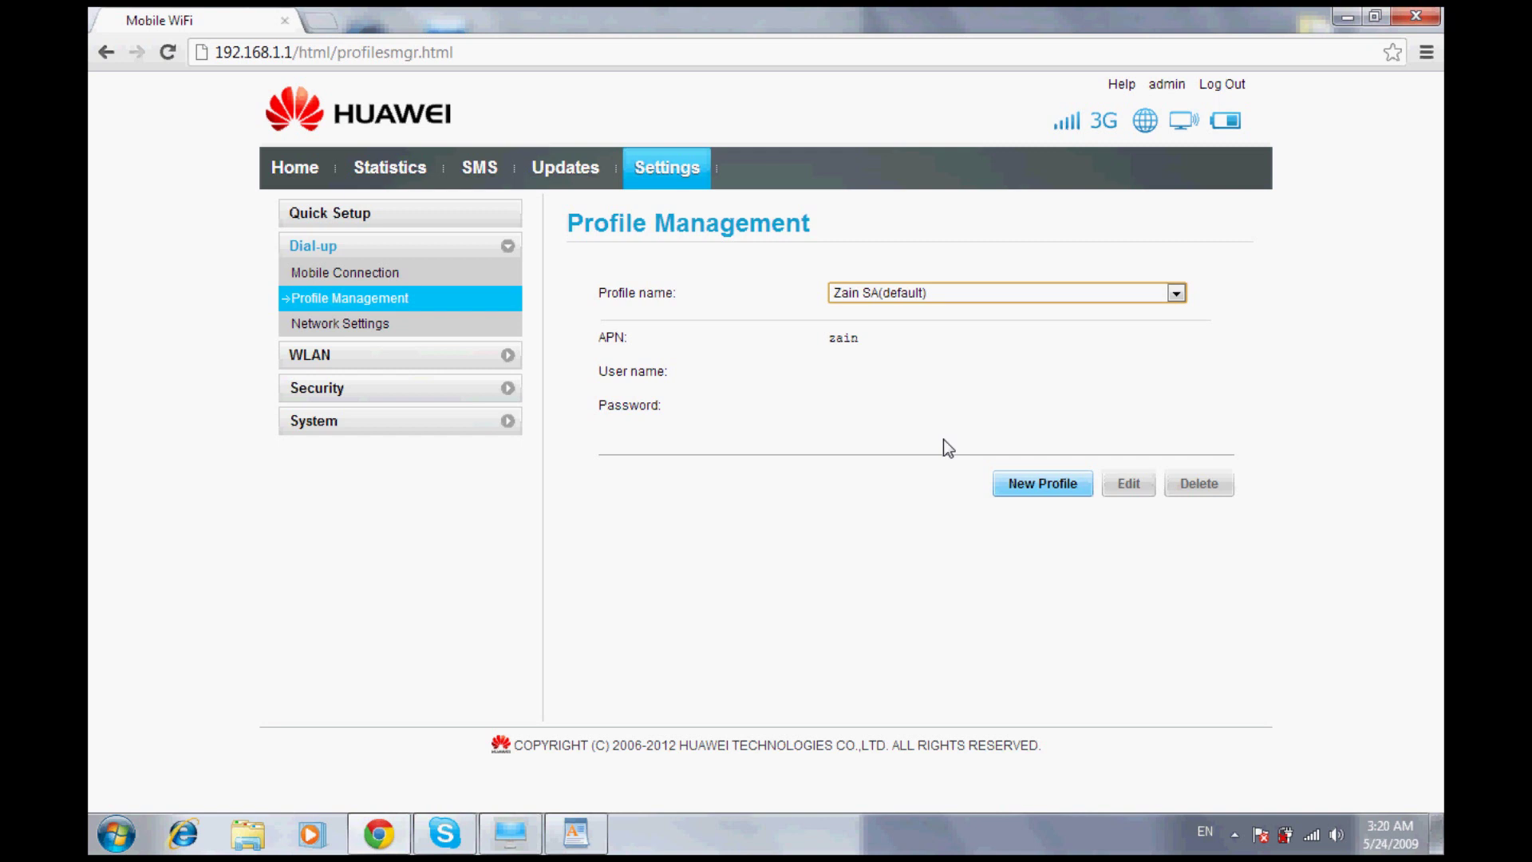
click(1024, 474)
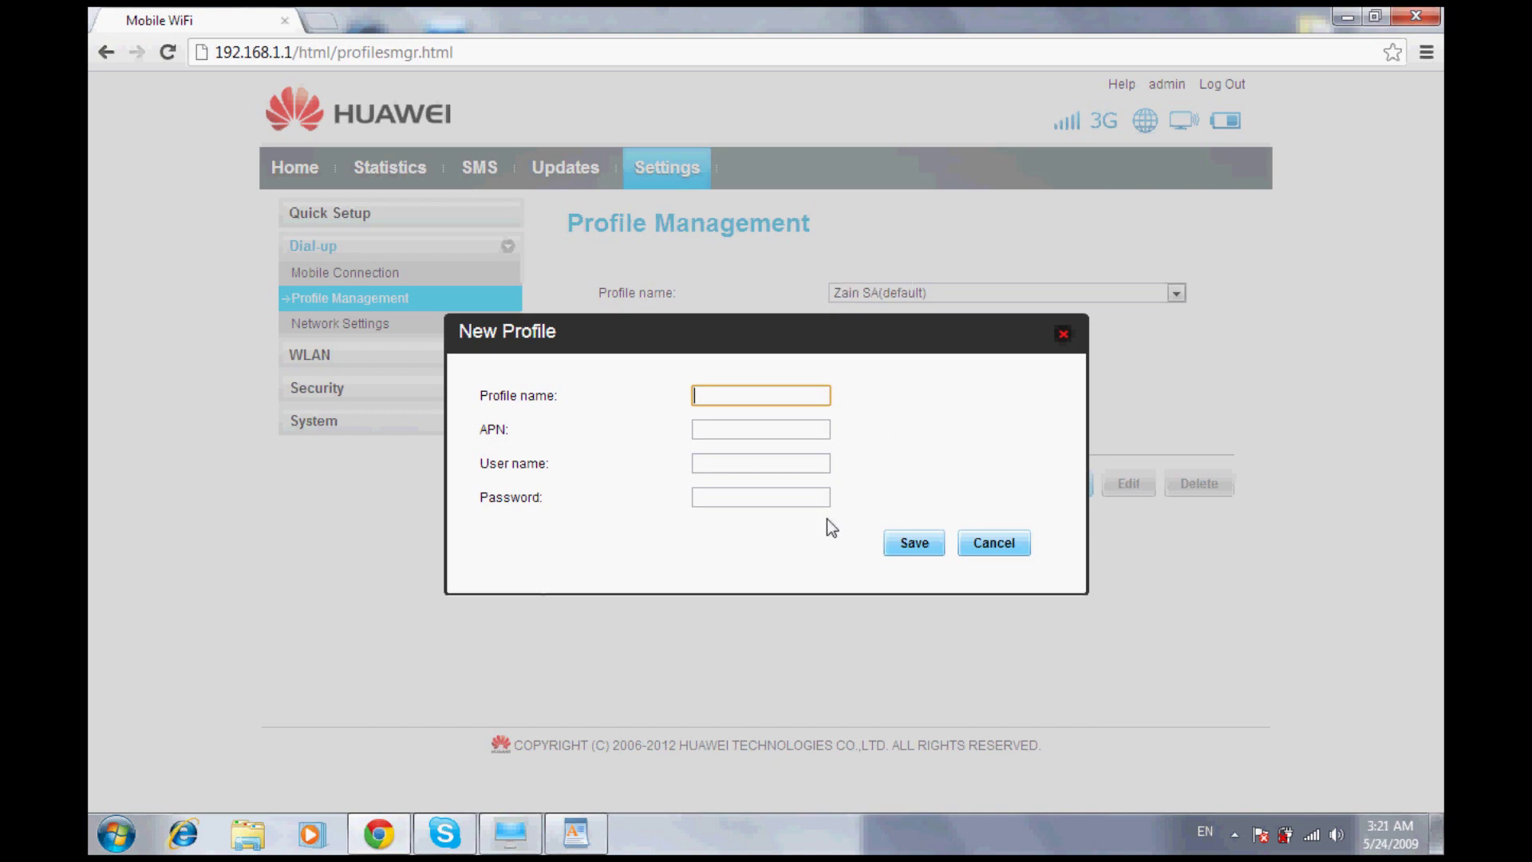
Create and save profile 'stcc' with APN jawalnet.com.sa
text(stcc)
key(Tab)
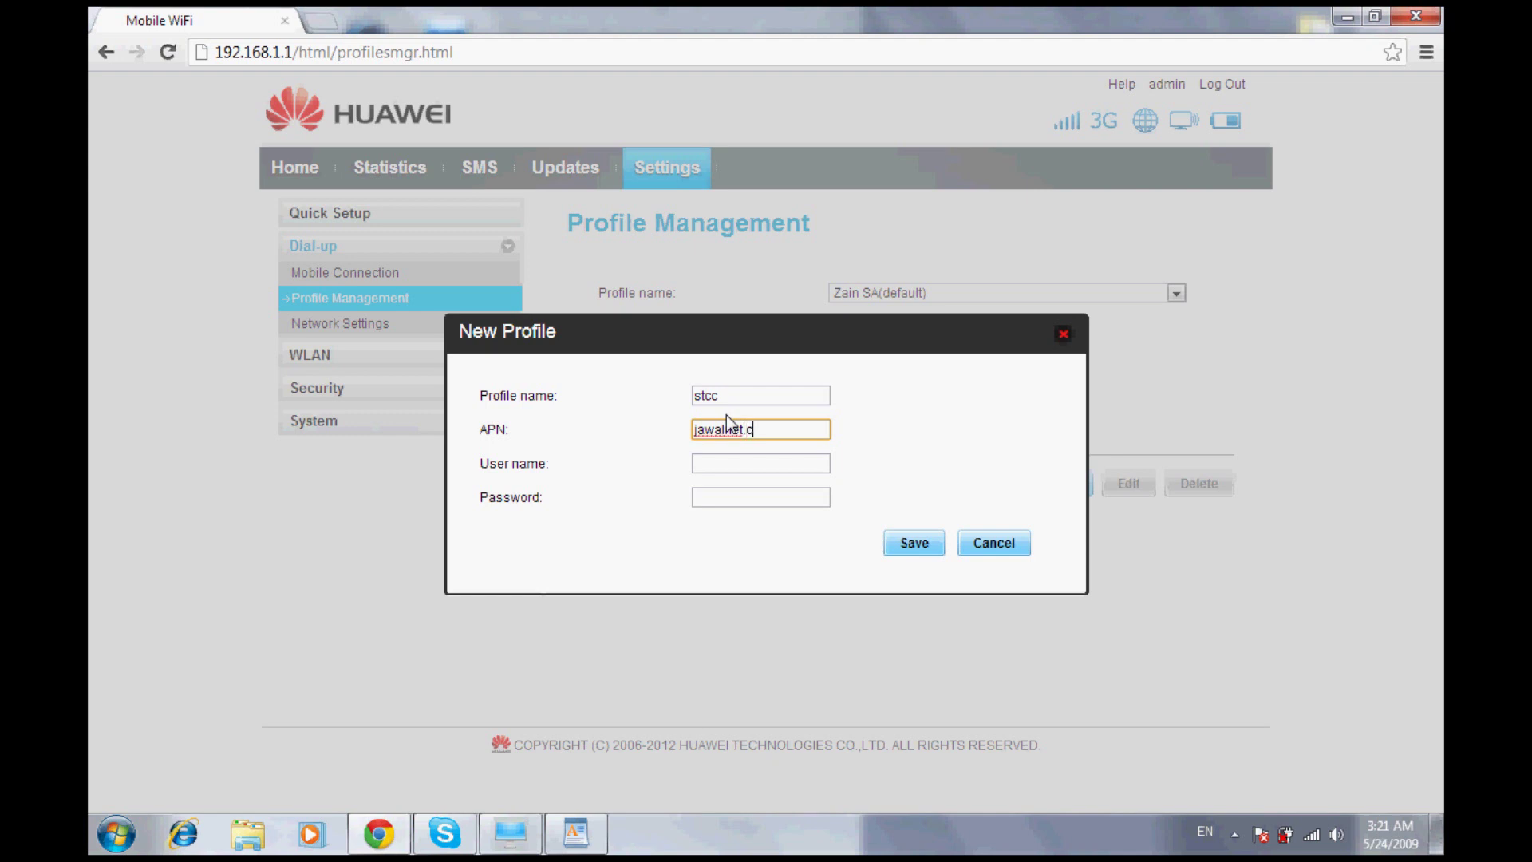
text(jawalnet.com.sa)
click(900, 541)
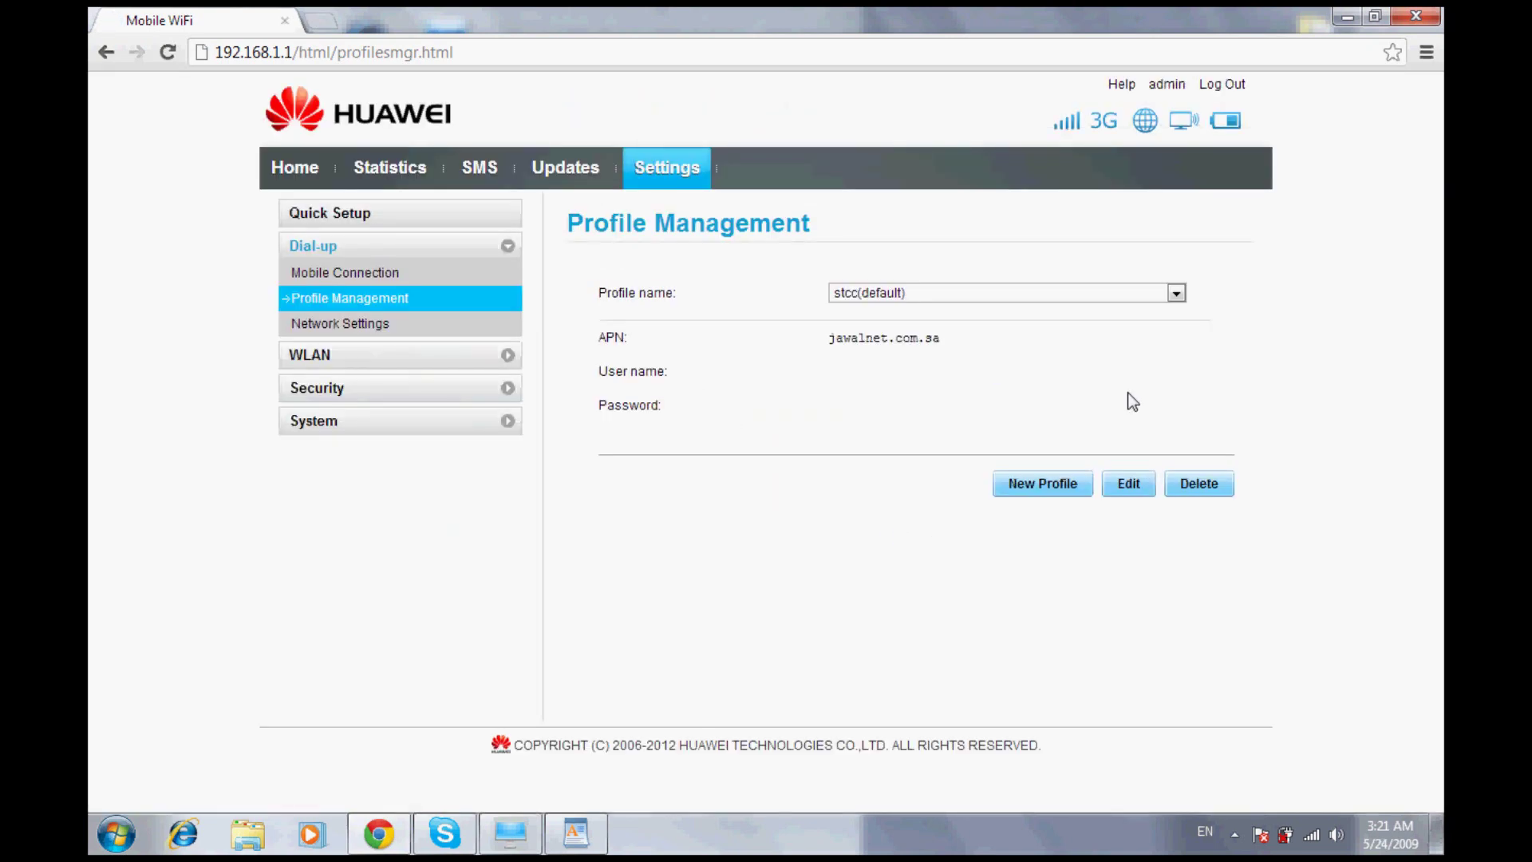
click(1166, 291)
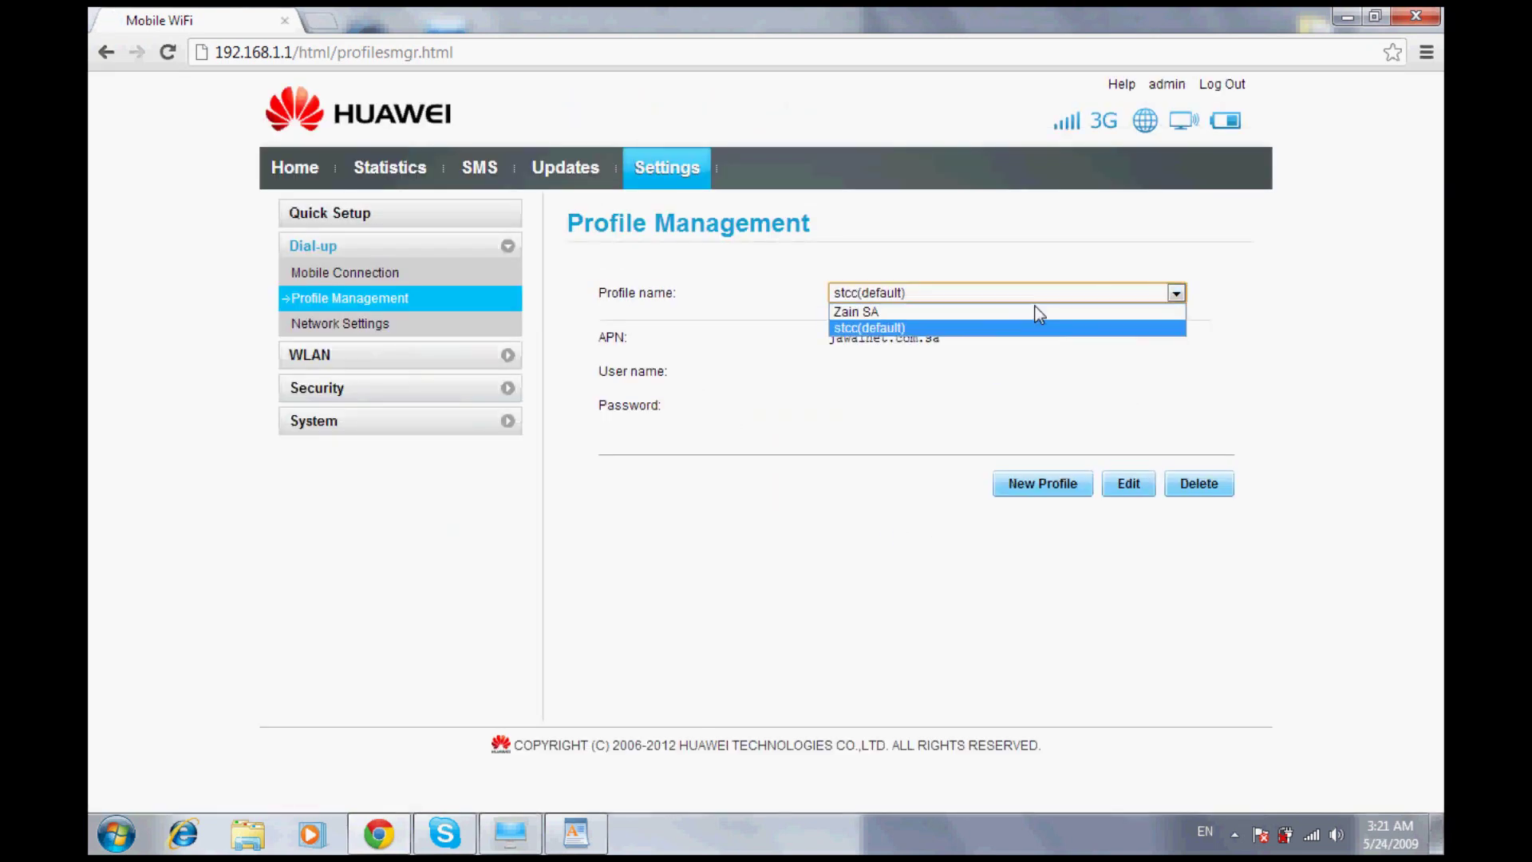
click(859, 309)
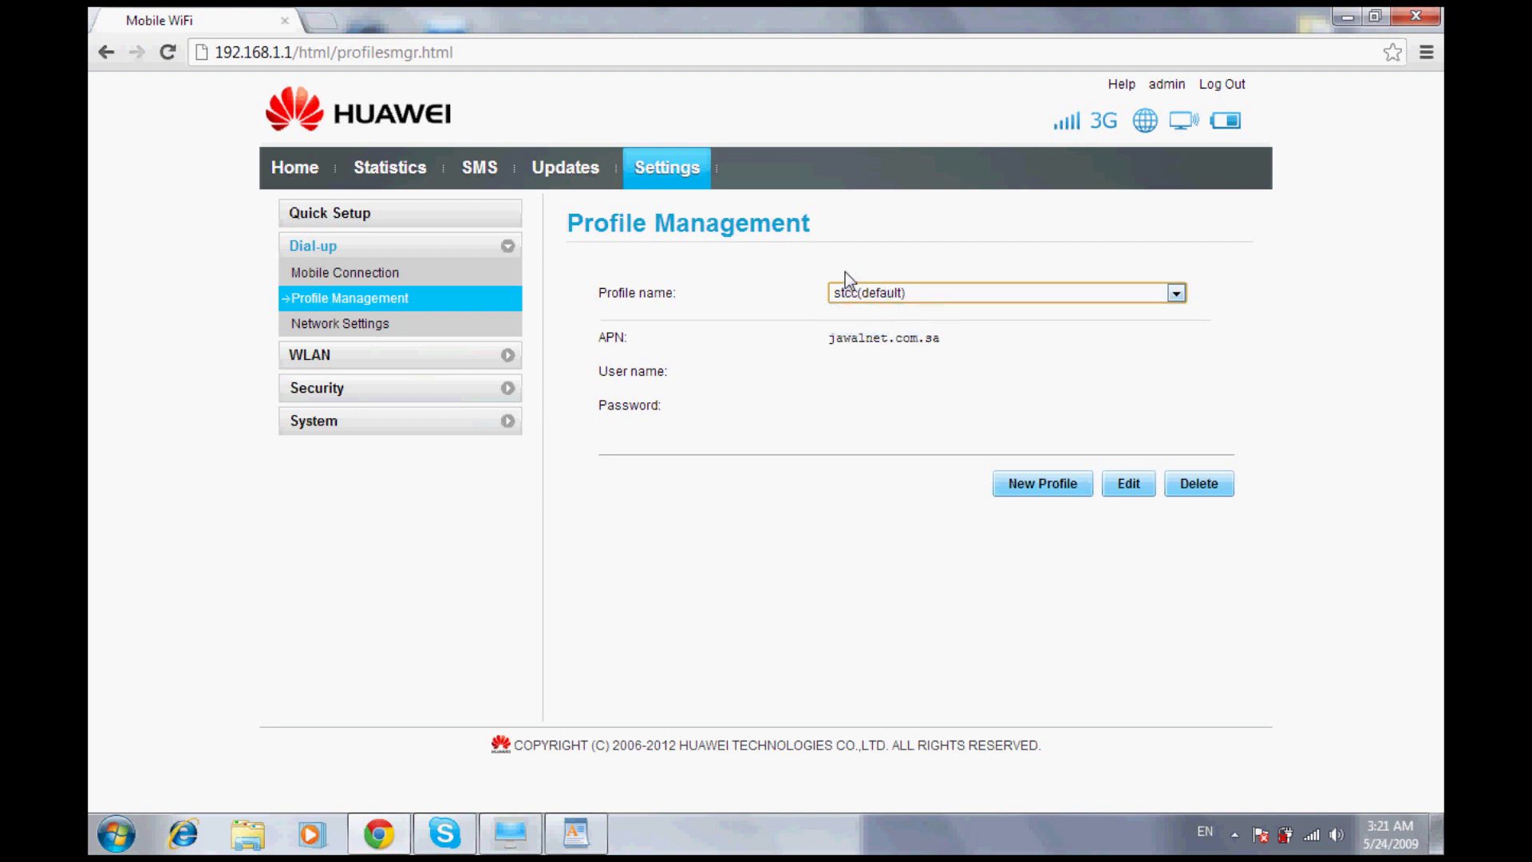
click(373, 199)
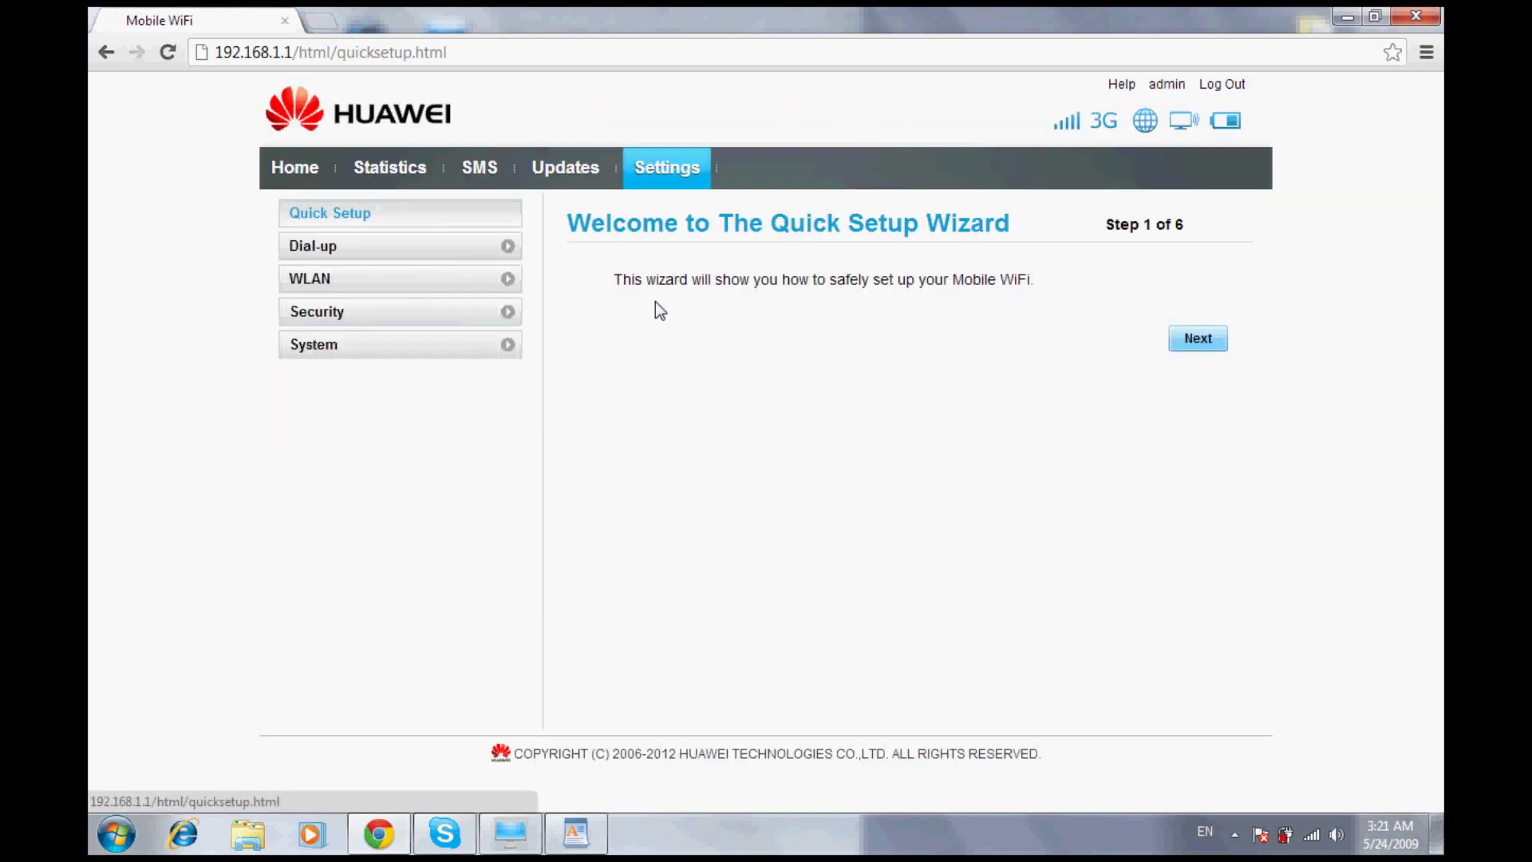
click(1181, 327)
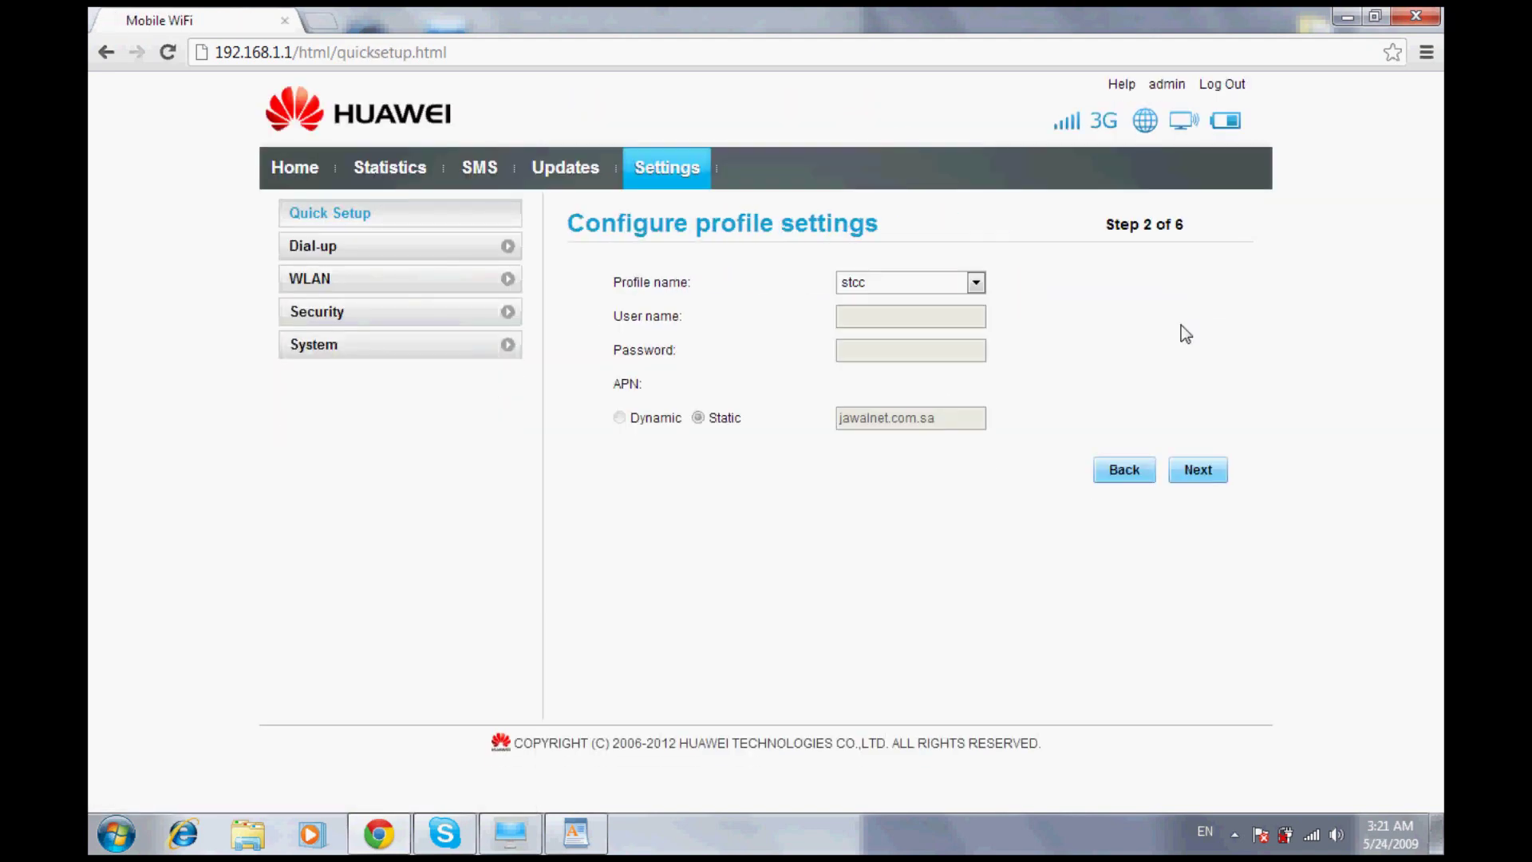
click(959, 267)
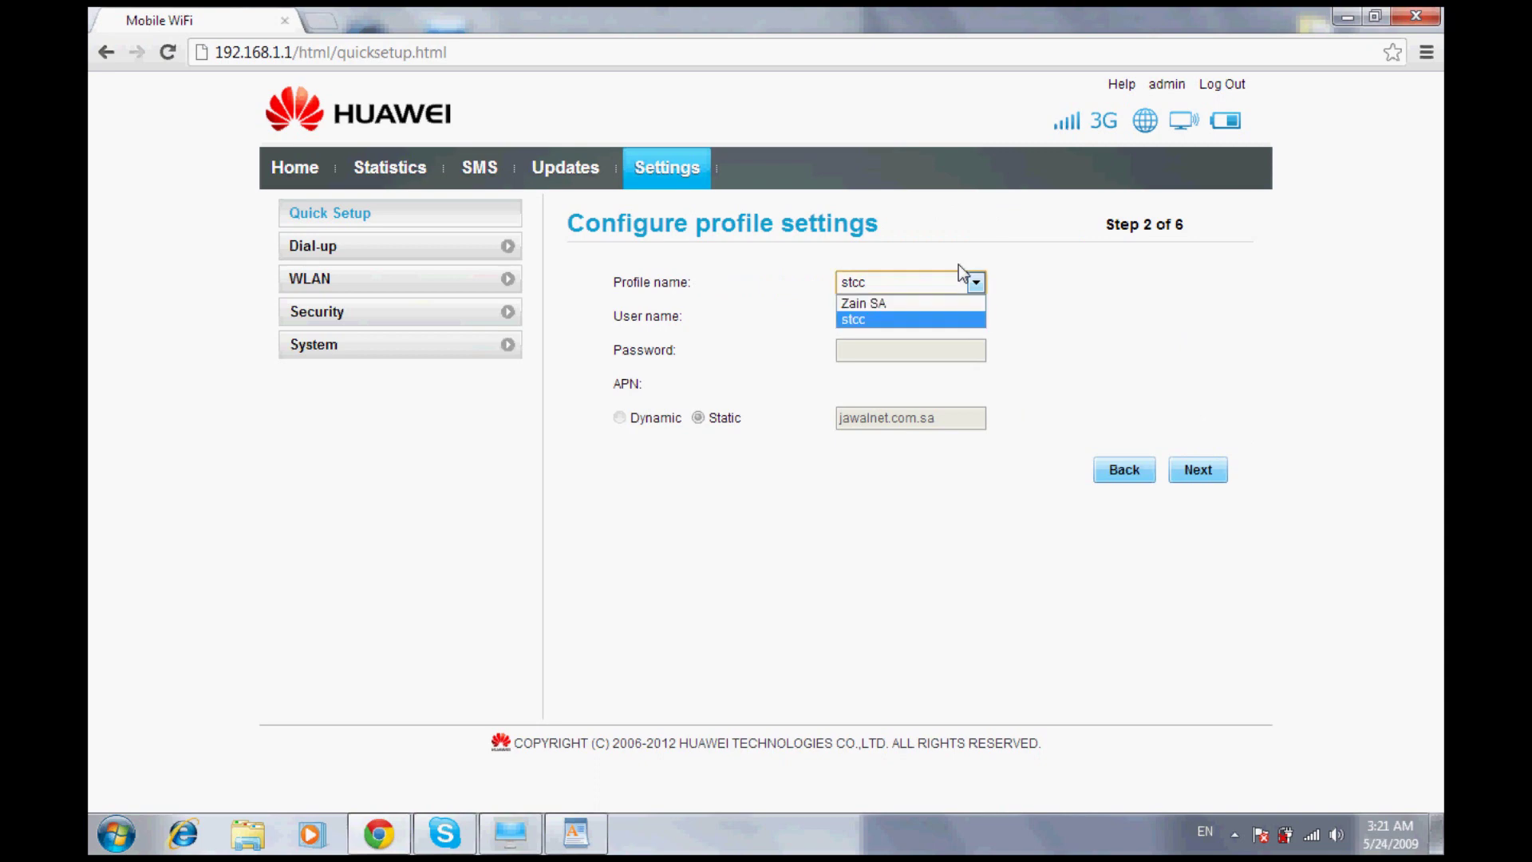
click(957, 270)
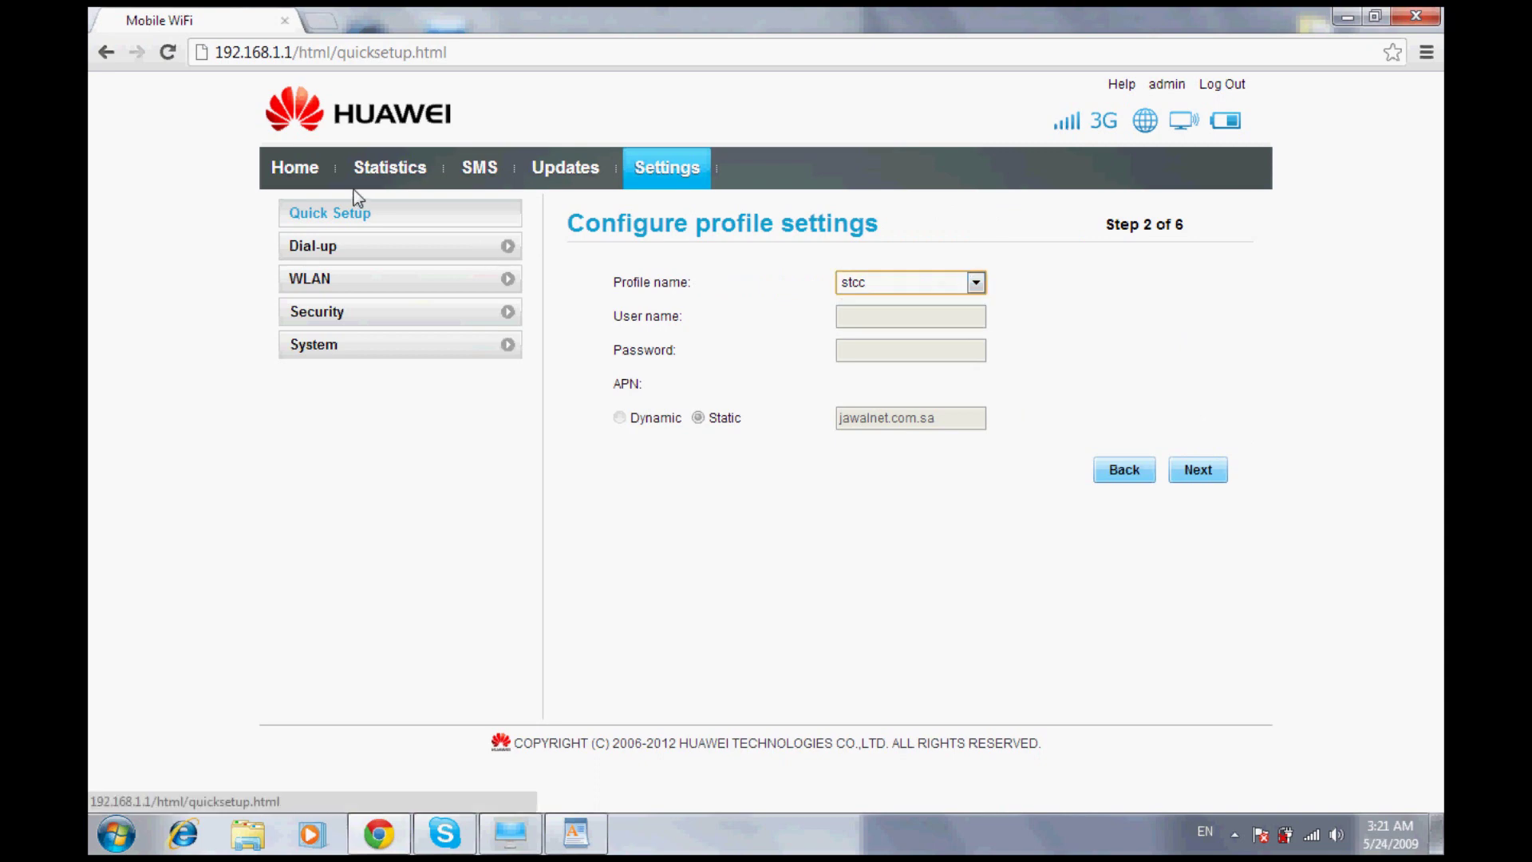
click(329, 233)
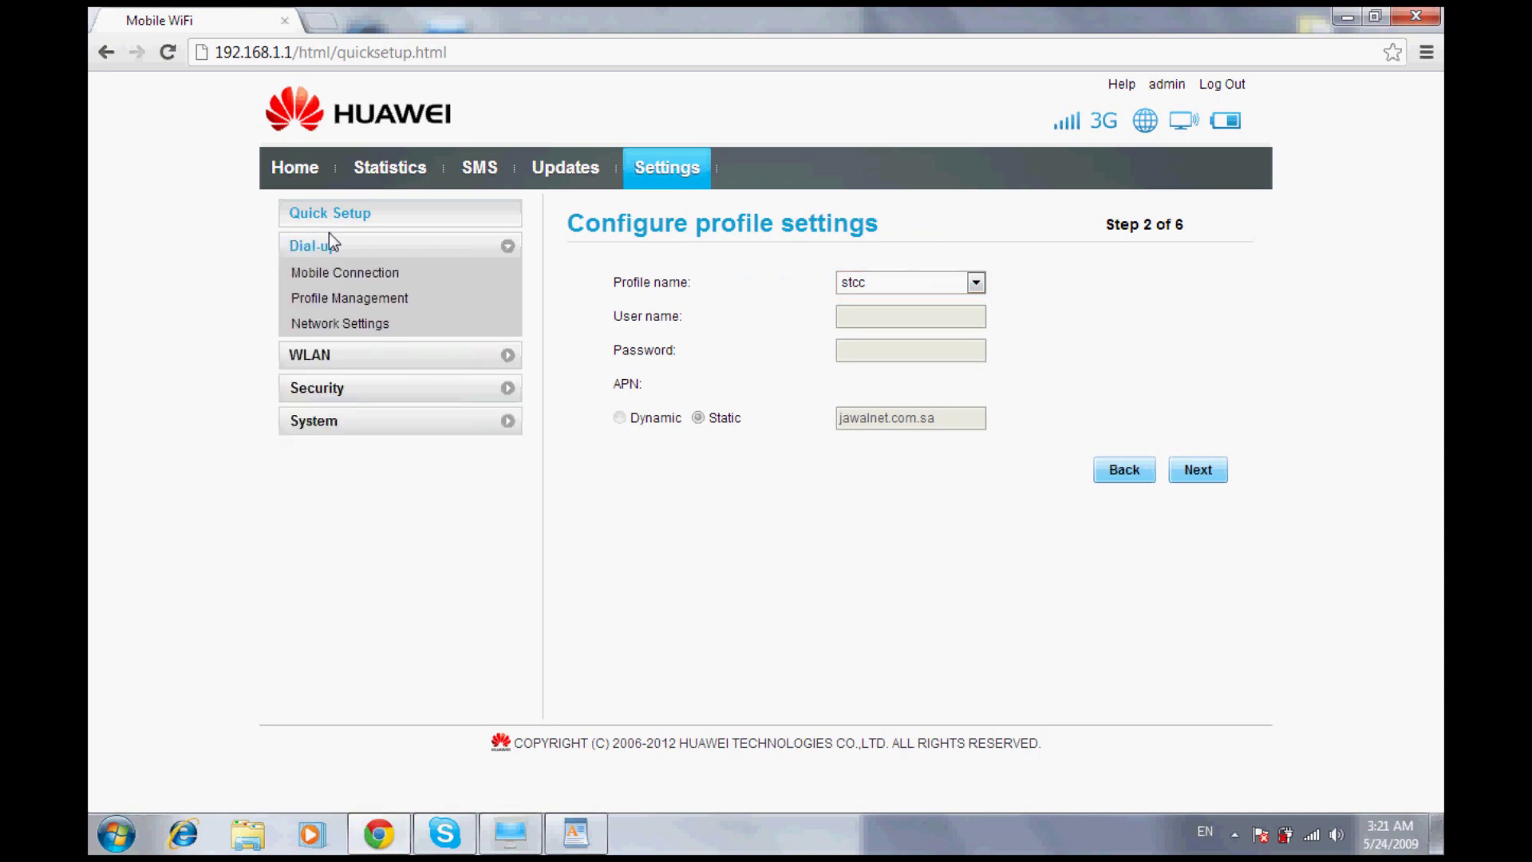
click(361, 264)
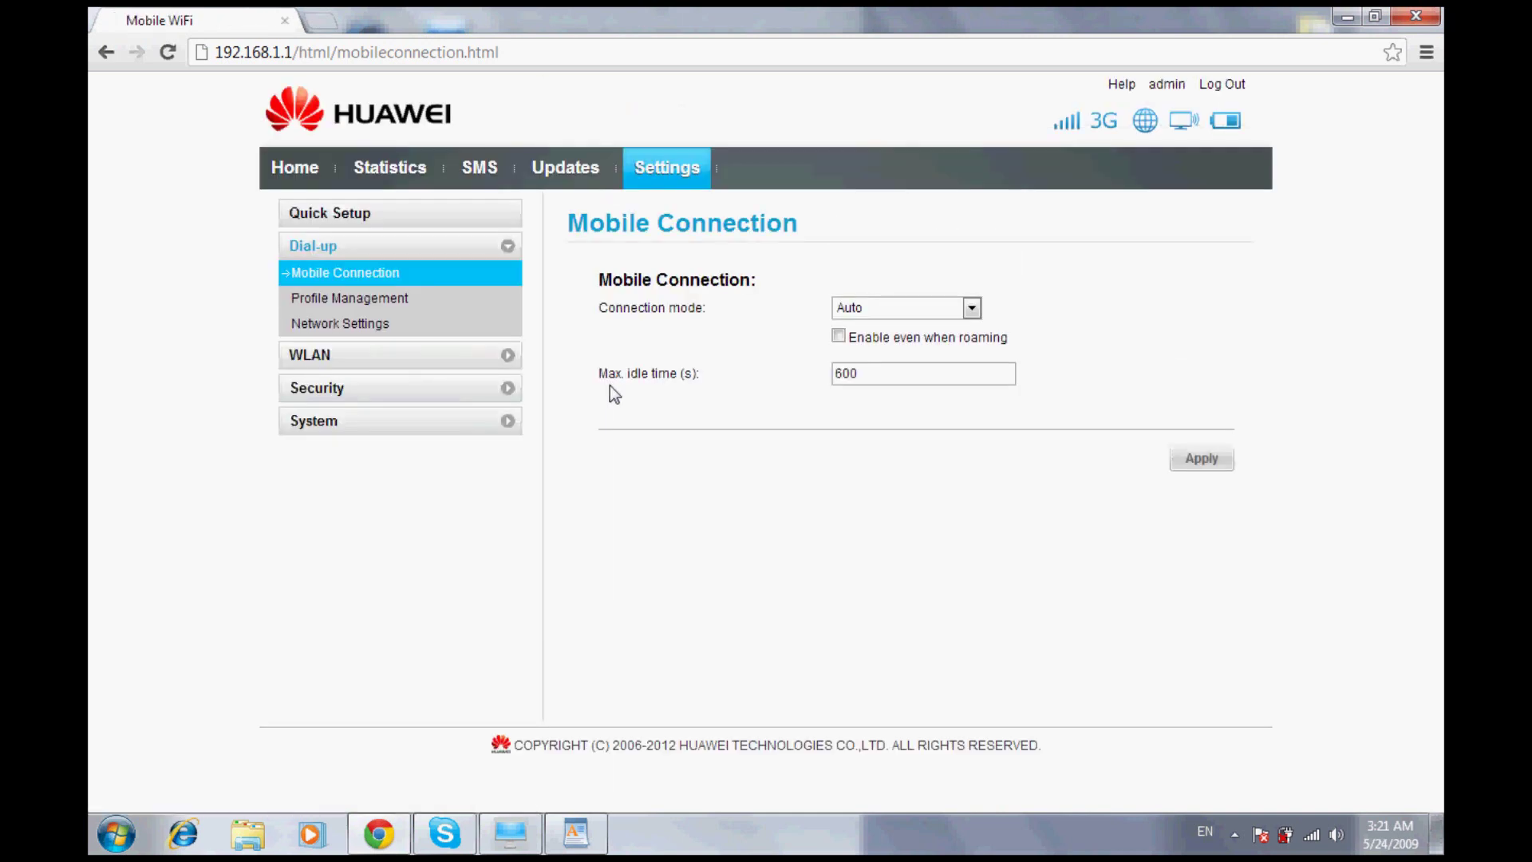
click(359, 281)
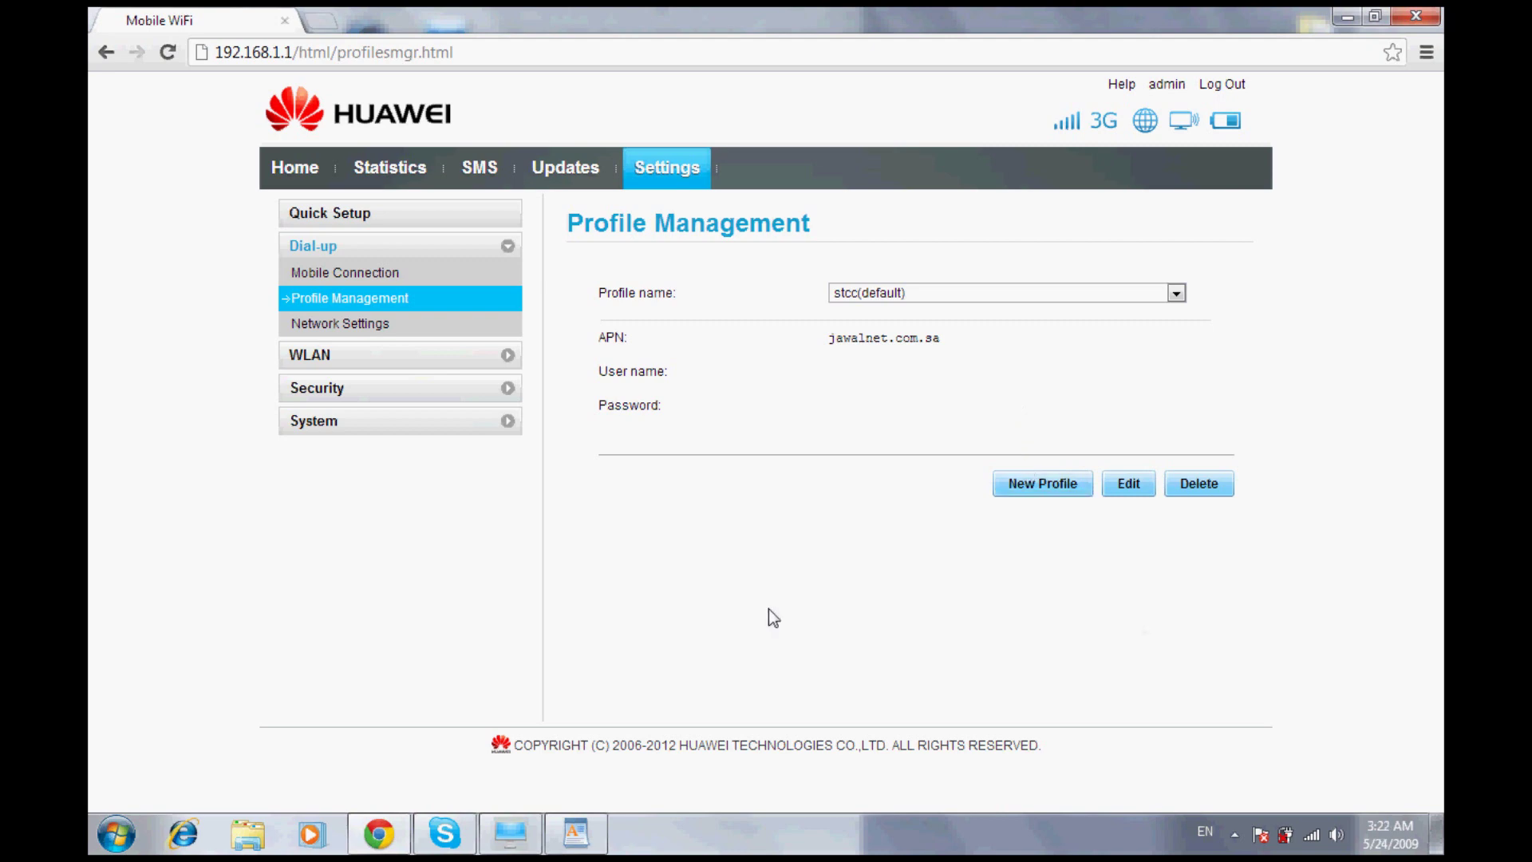
Switch to WordPad to view the APN notes for STC, Mobily and Zain
click(575, 833)
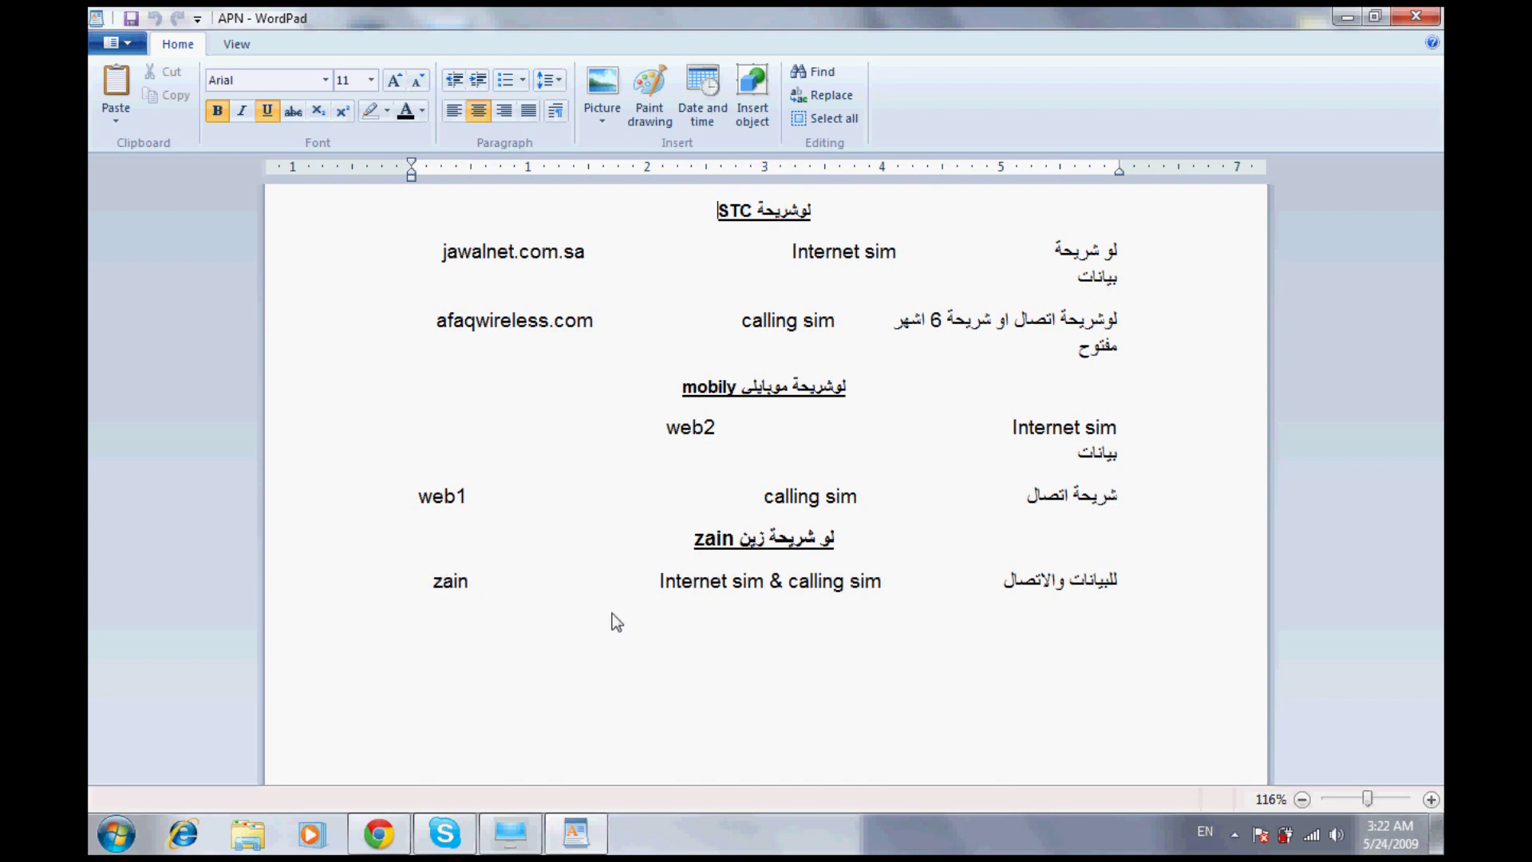
Minimize WordPad, restore the Profile Management page and show the saved profiles list
click(1346, 17)
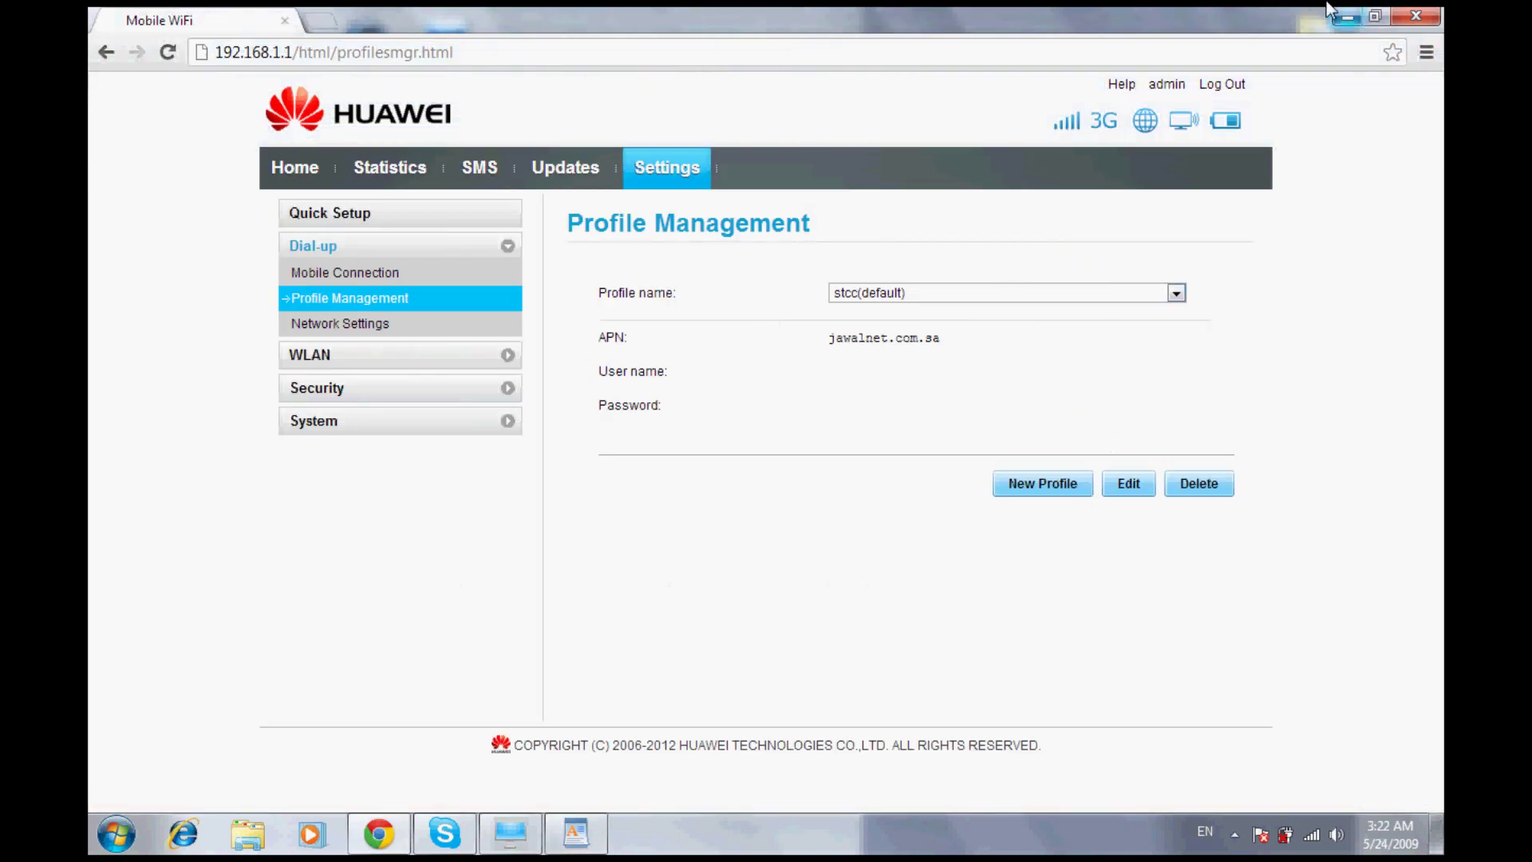
click(1347, 16)
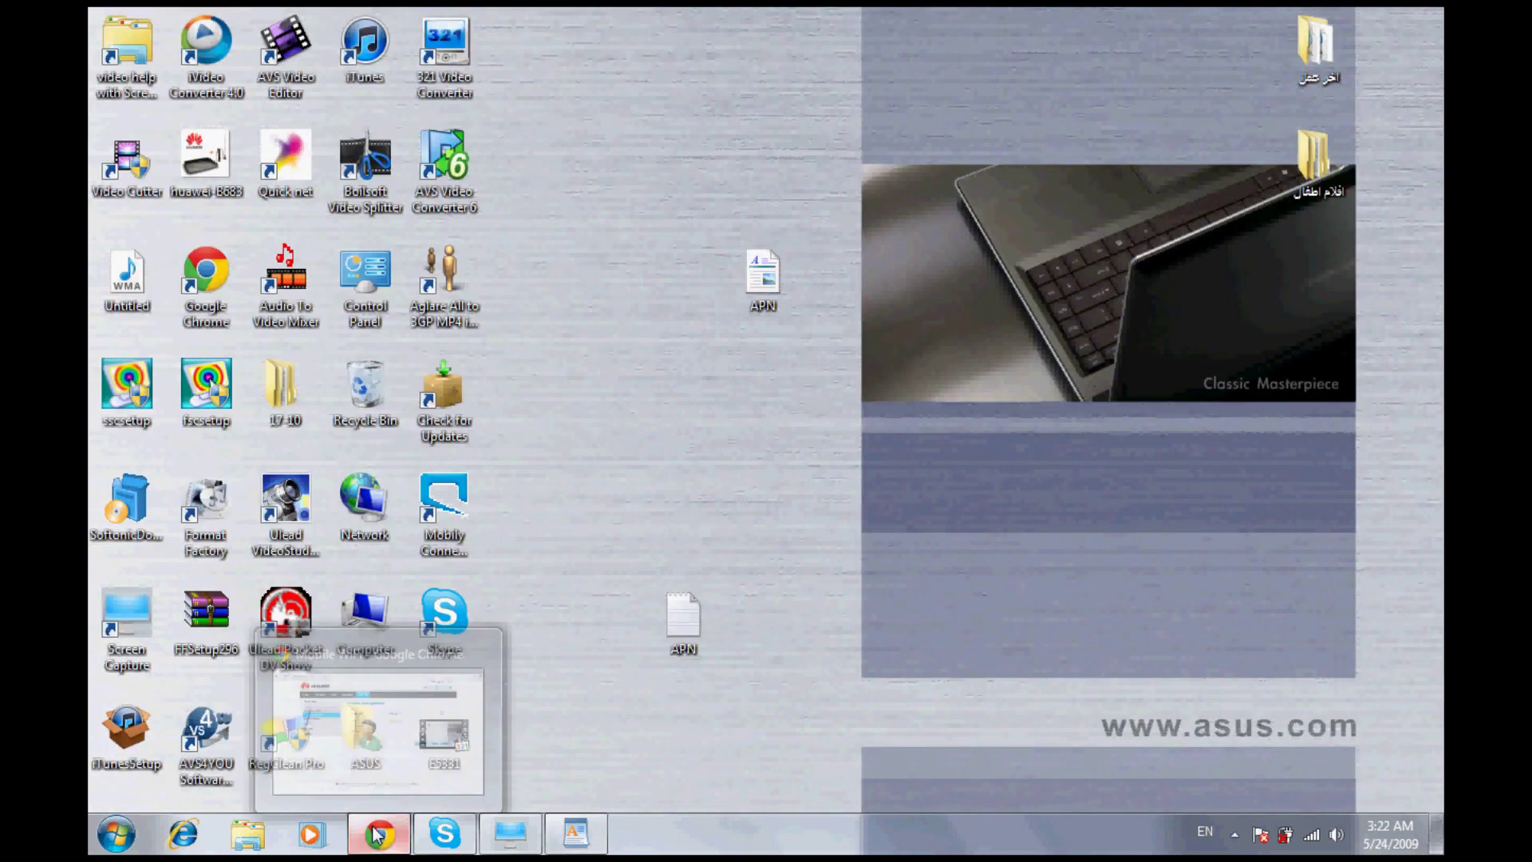
click(379, 834)
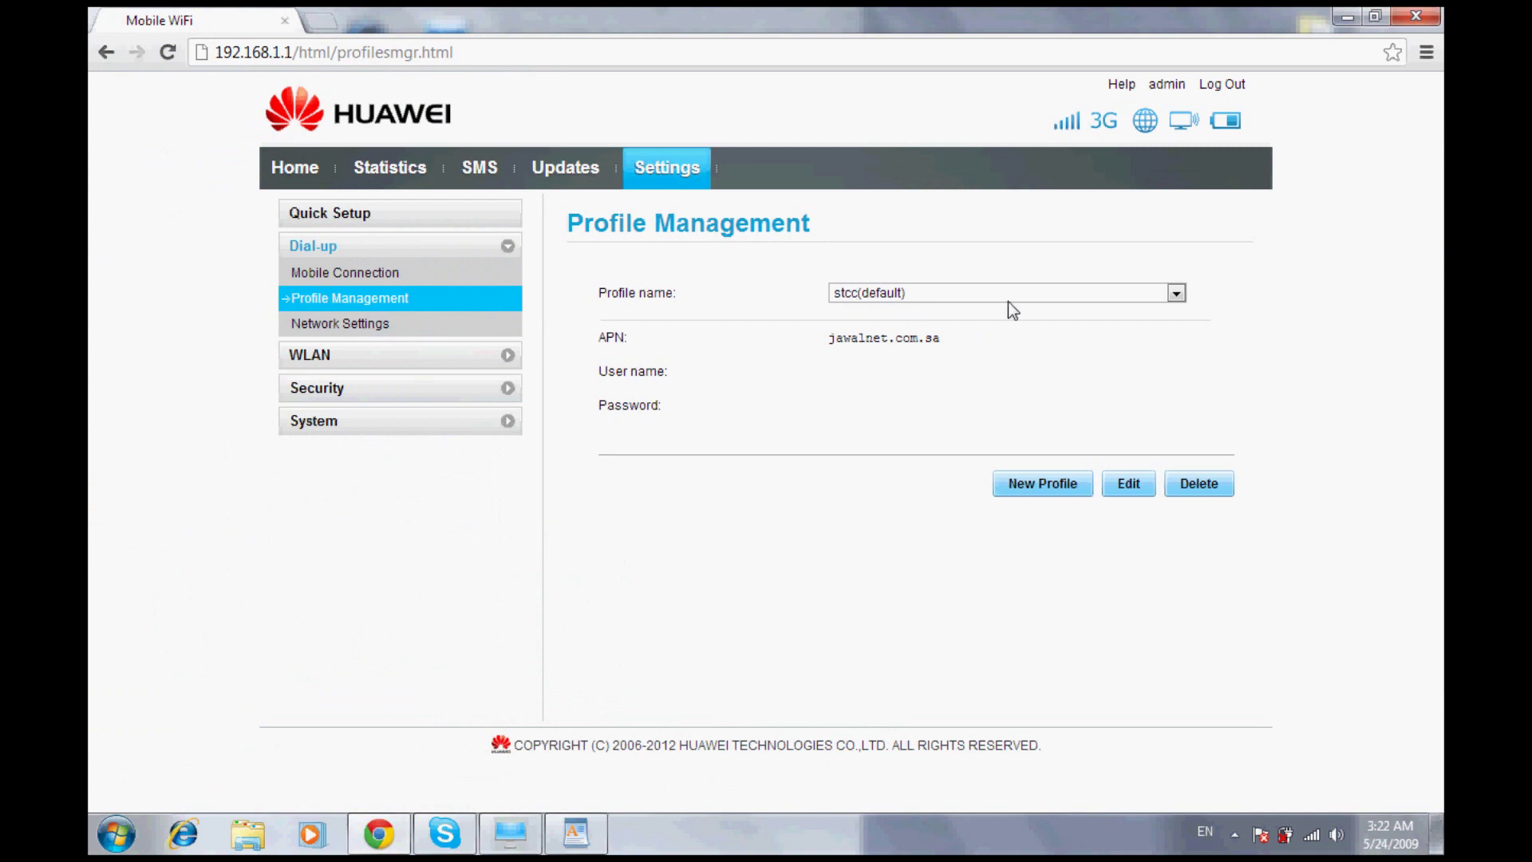
click(1169, 276)
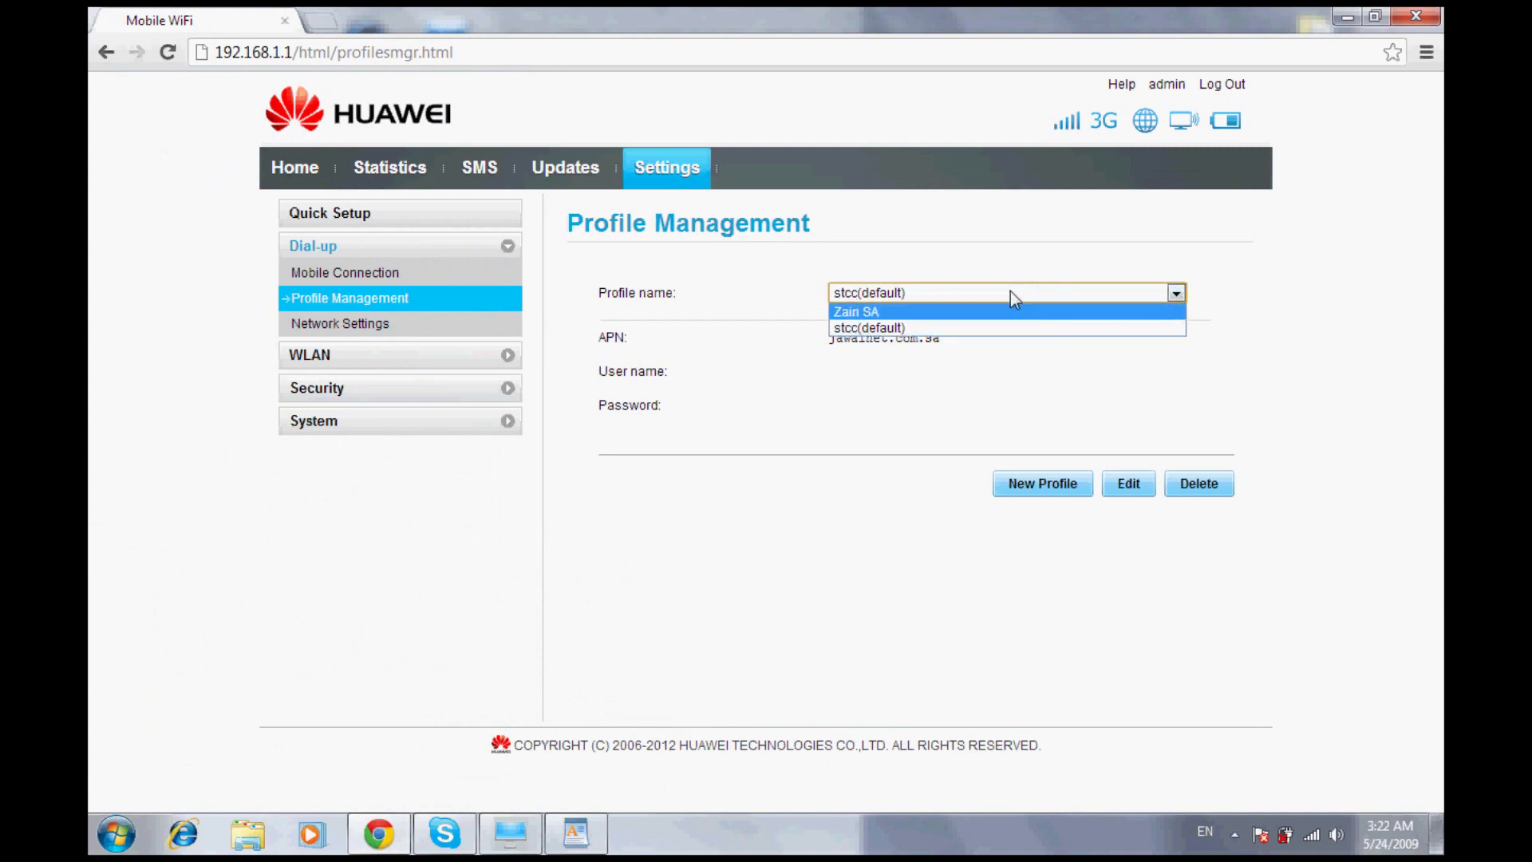
Select Zain SA as the default profile and launch Quick Setup
click(957, 311)
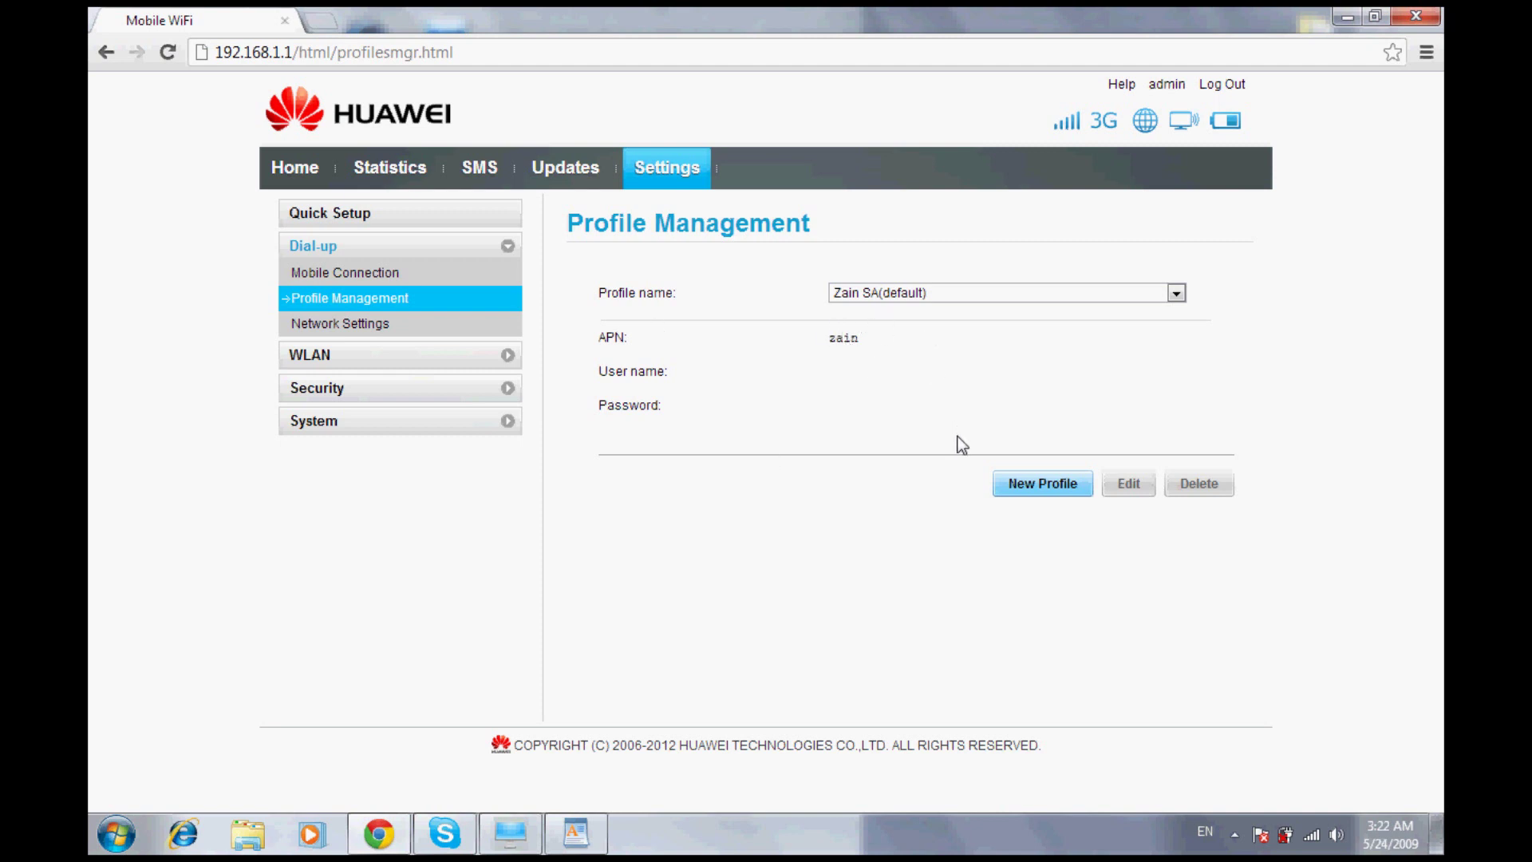
click(318, 202)
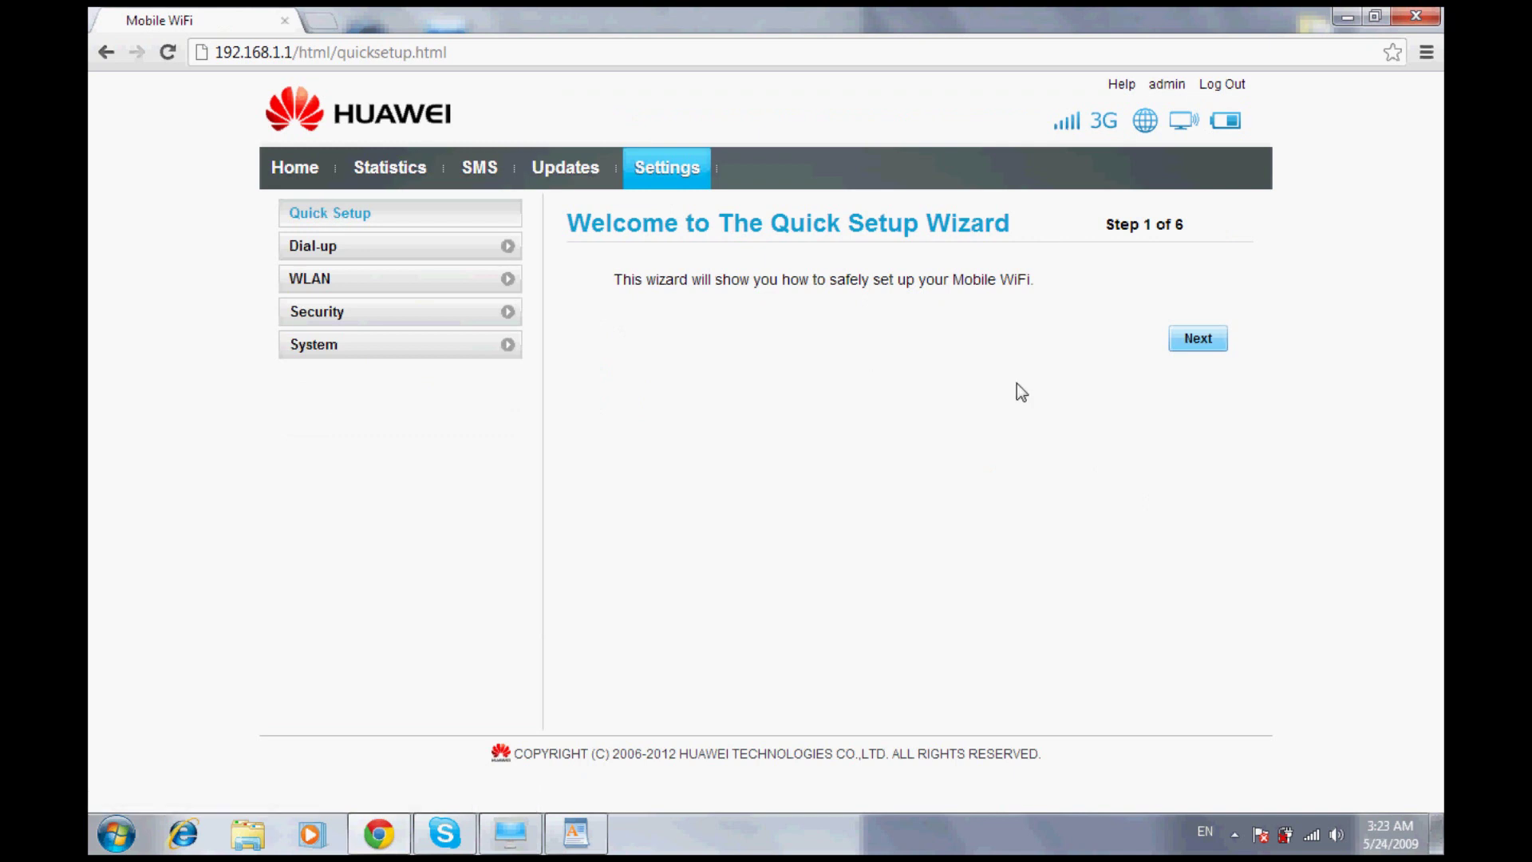
Advance through the wizard keeping profile Zain SA and connection mode Auto
click(1181, 336)
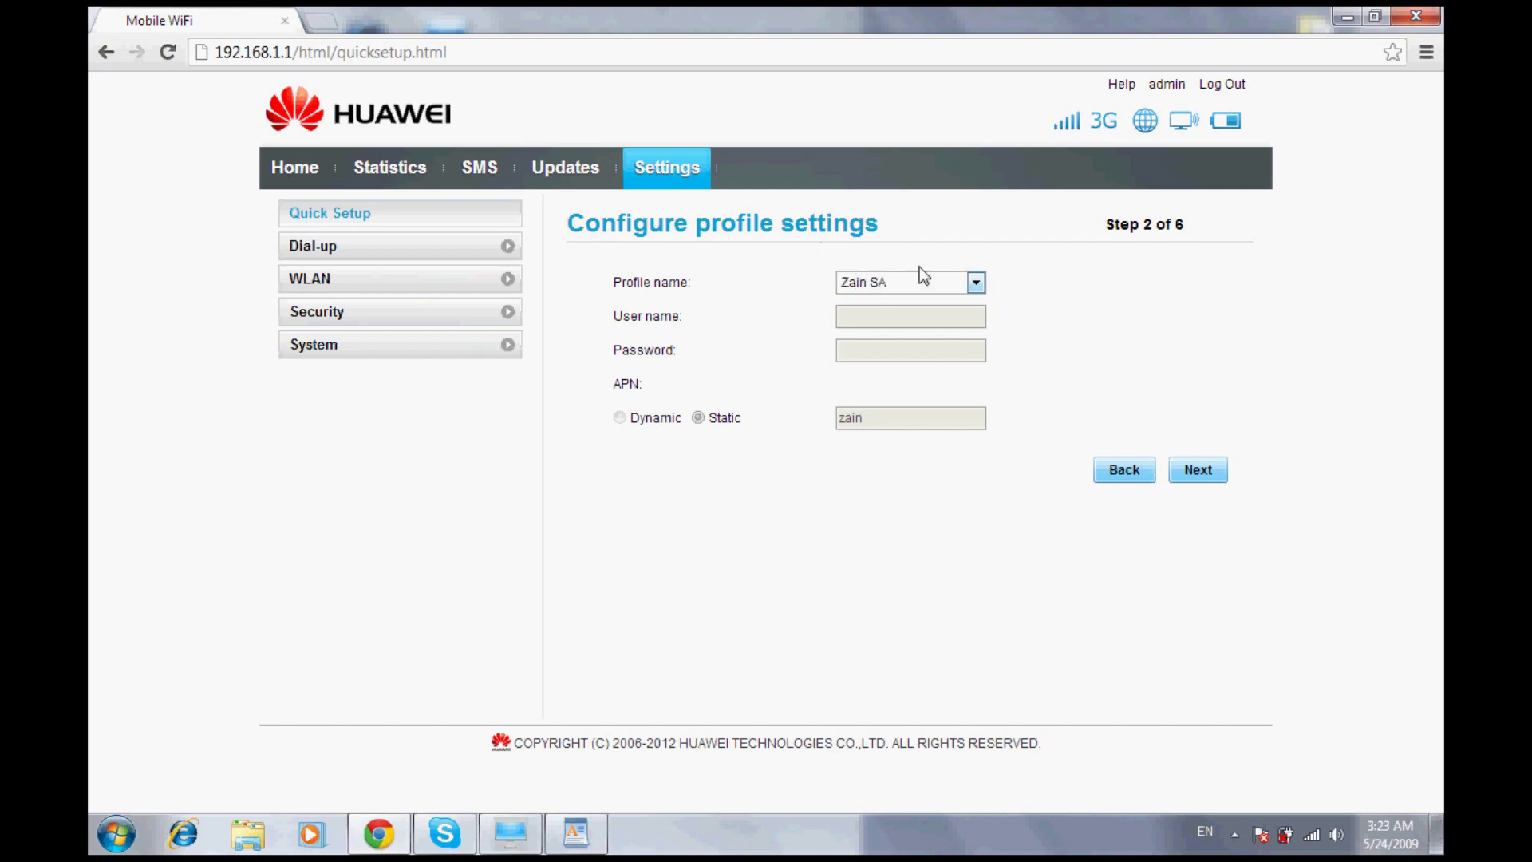
click(962, 269)
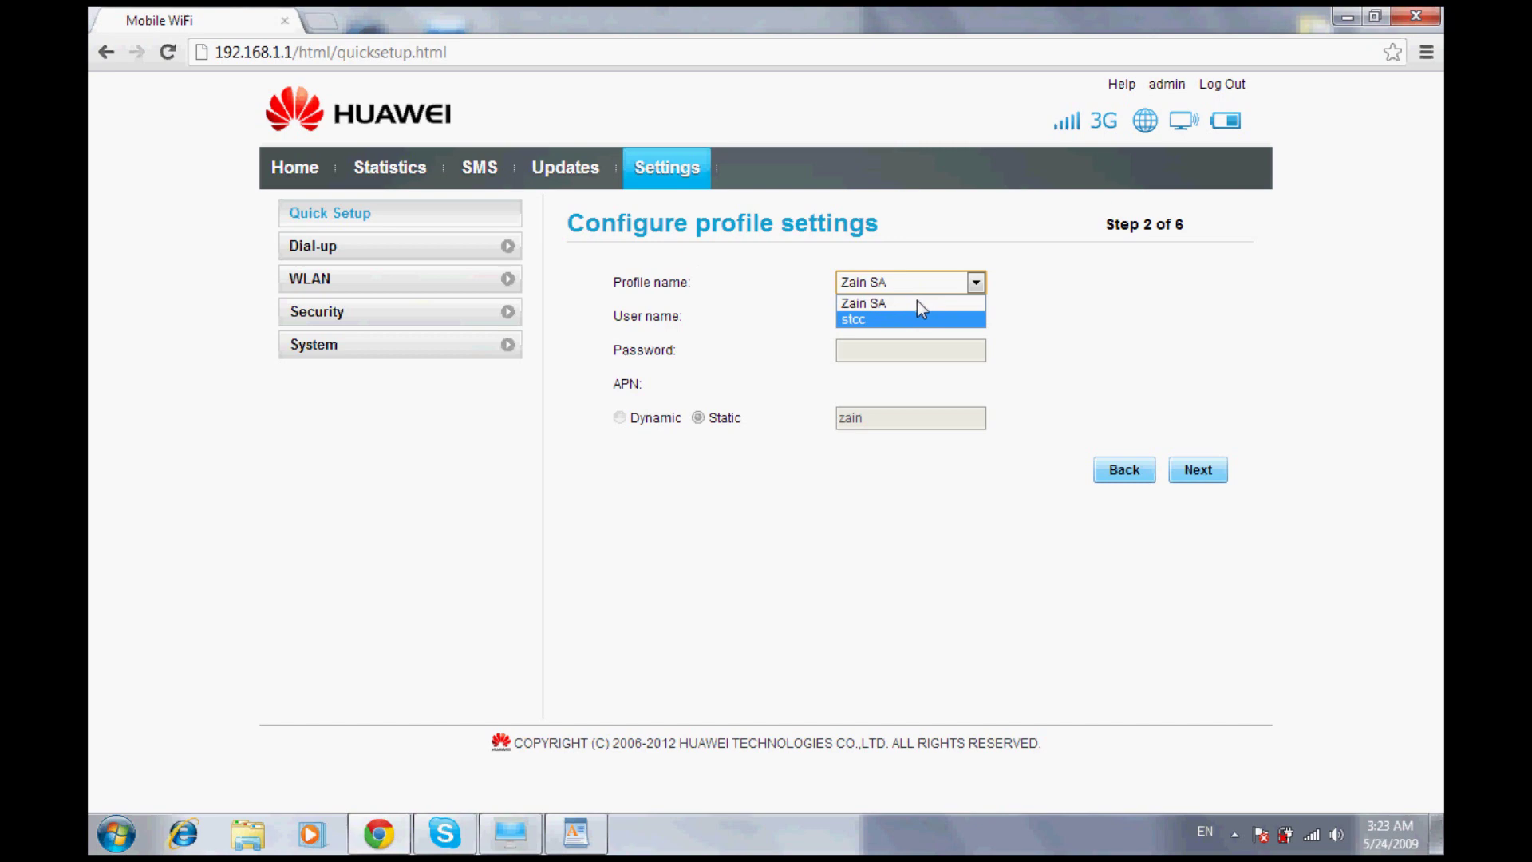
click(1058, 330)
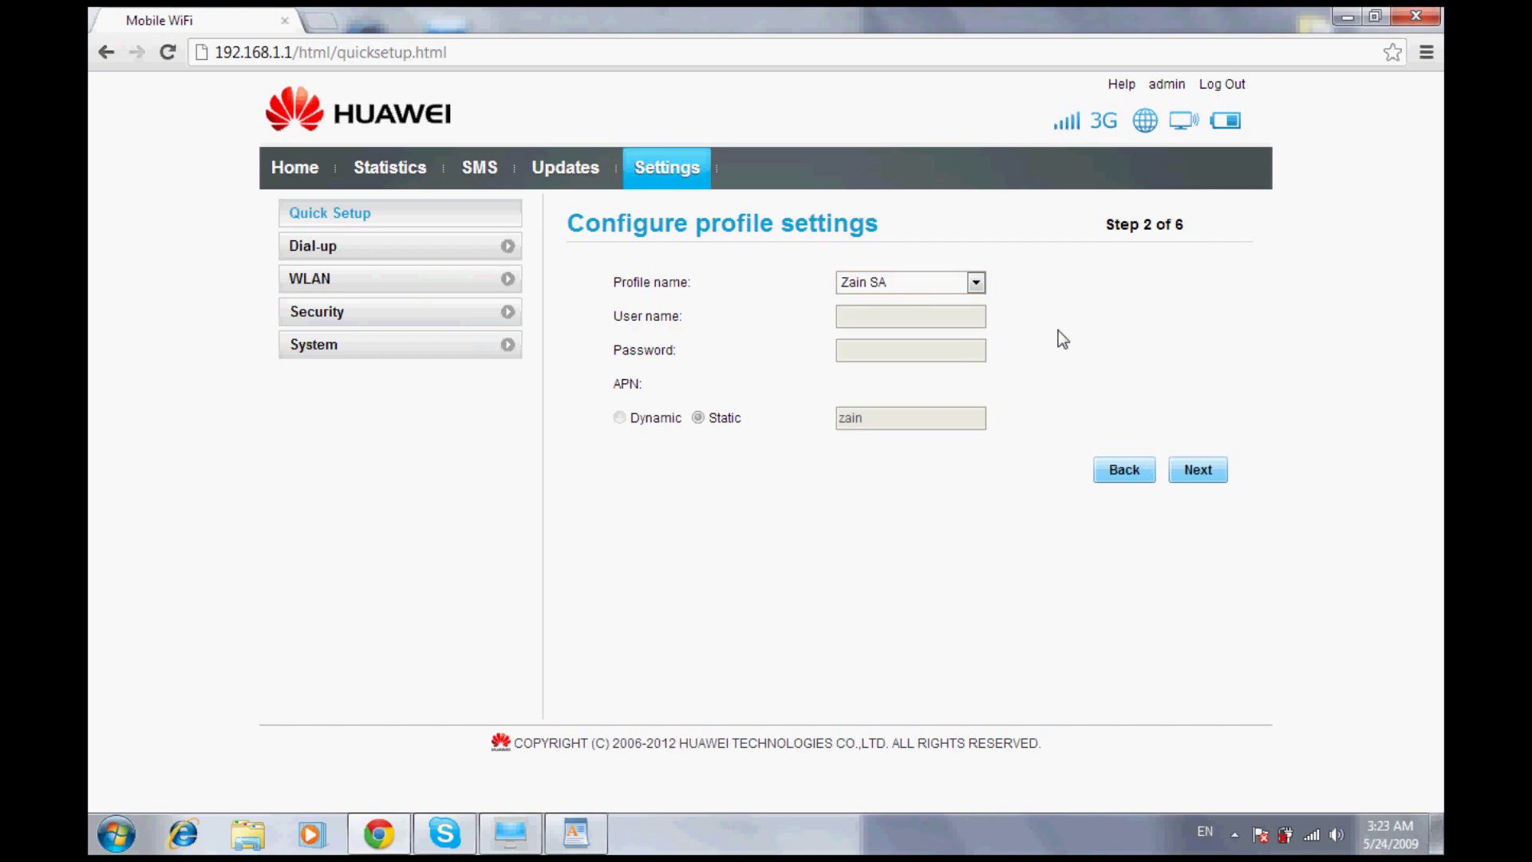
click(1196, 457)
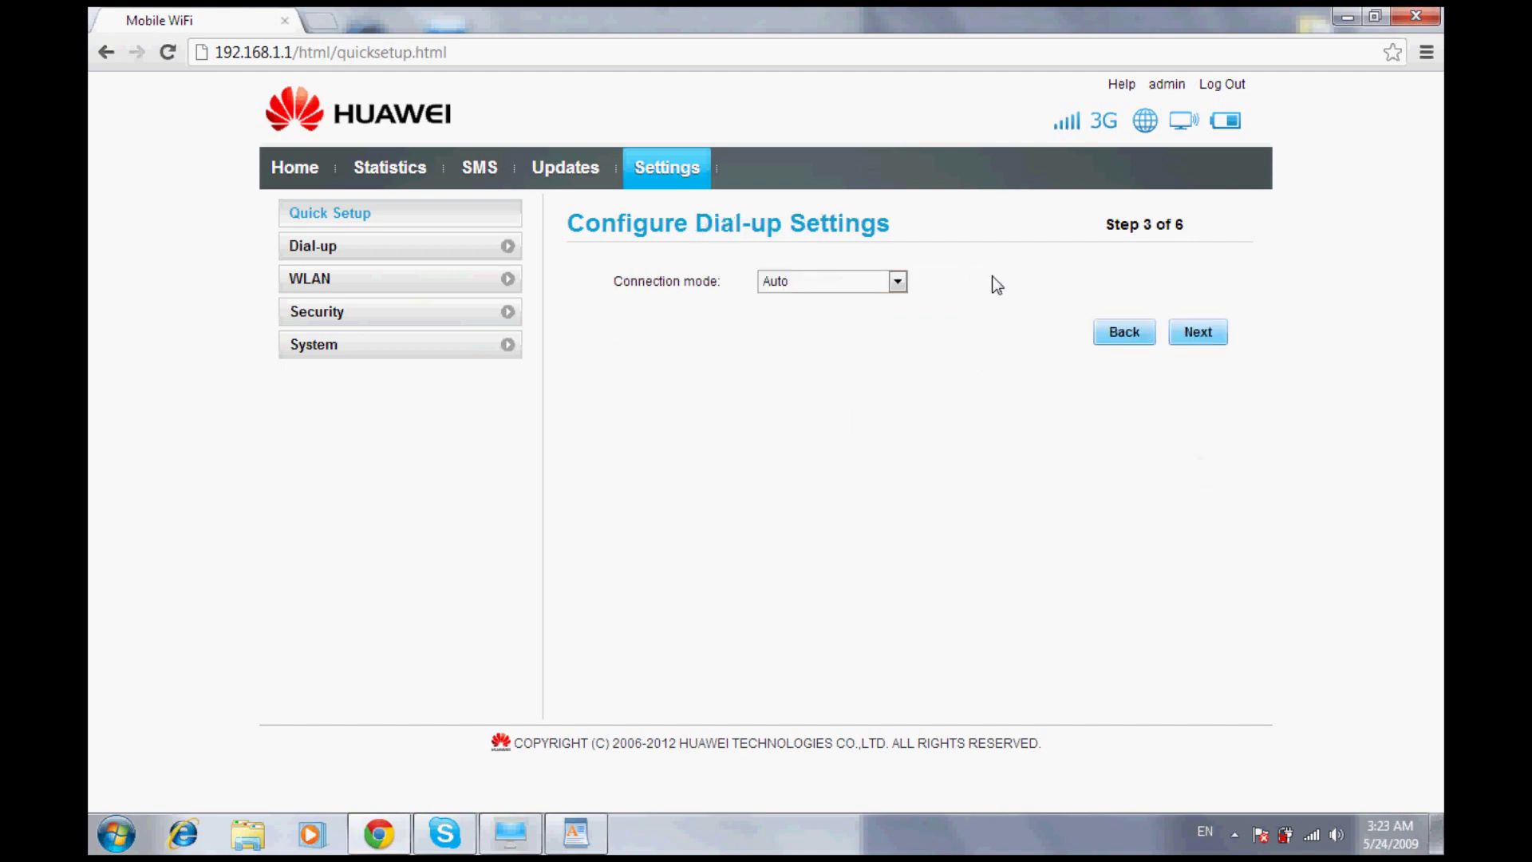
click(1193, 327)
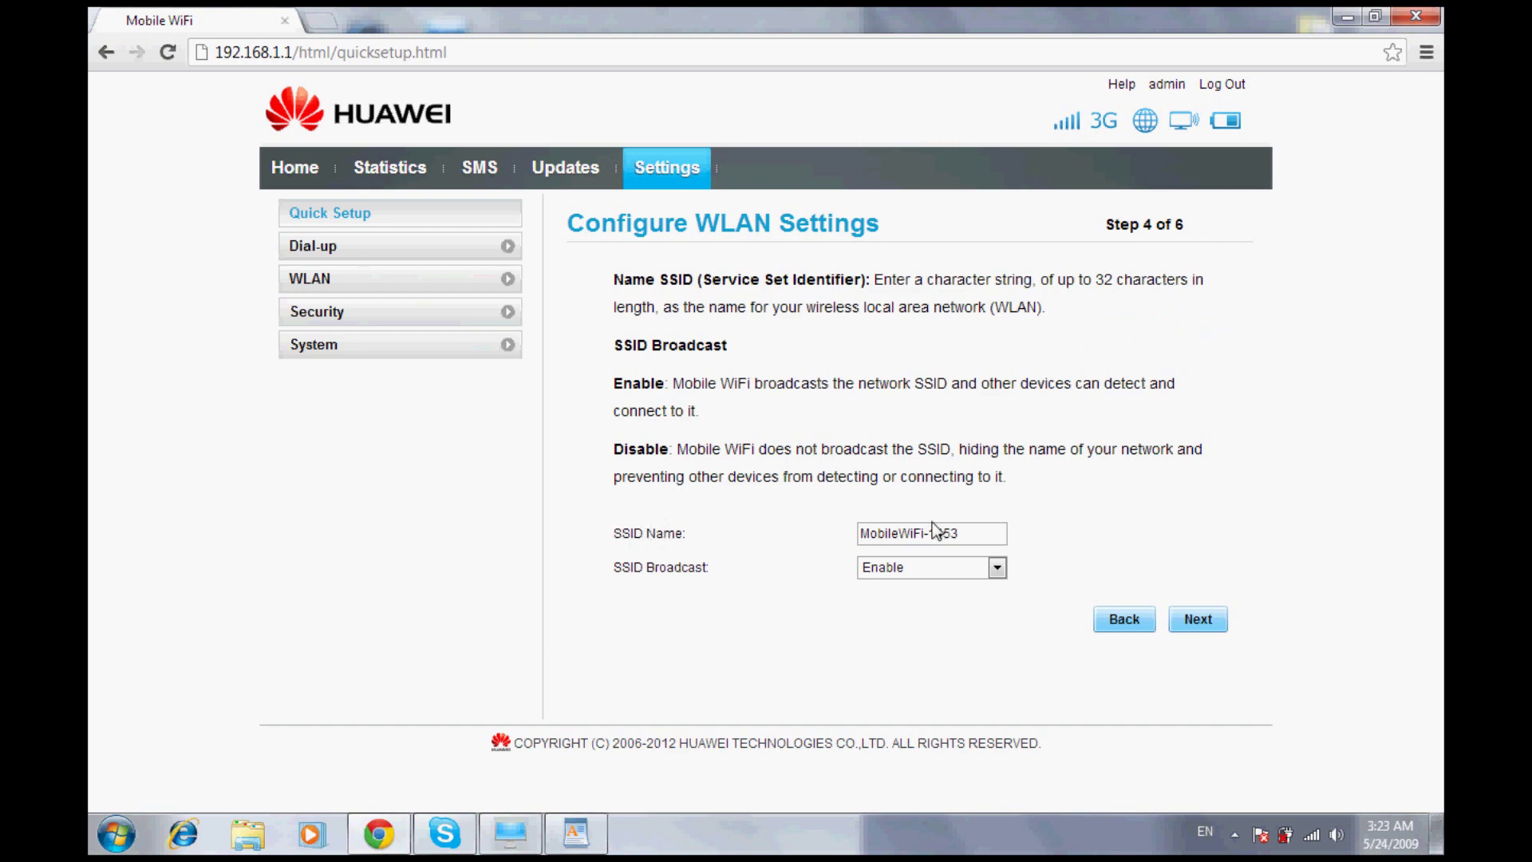
Replace SSID MobileWiFi-1453 with 'sama11' and continue
key(Tab)
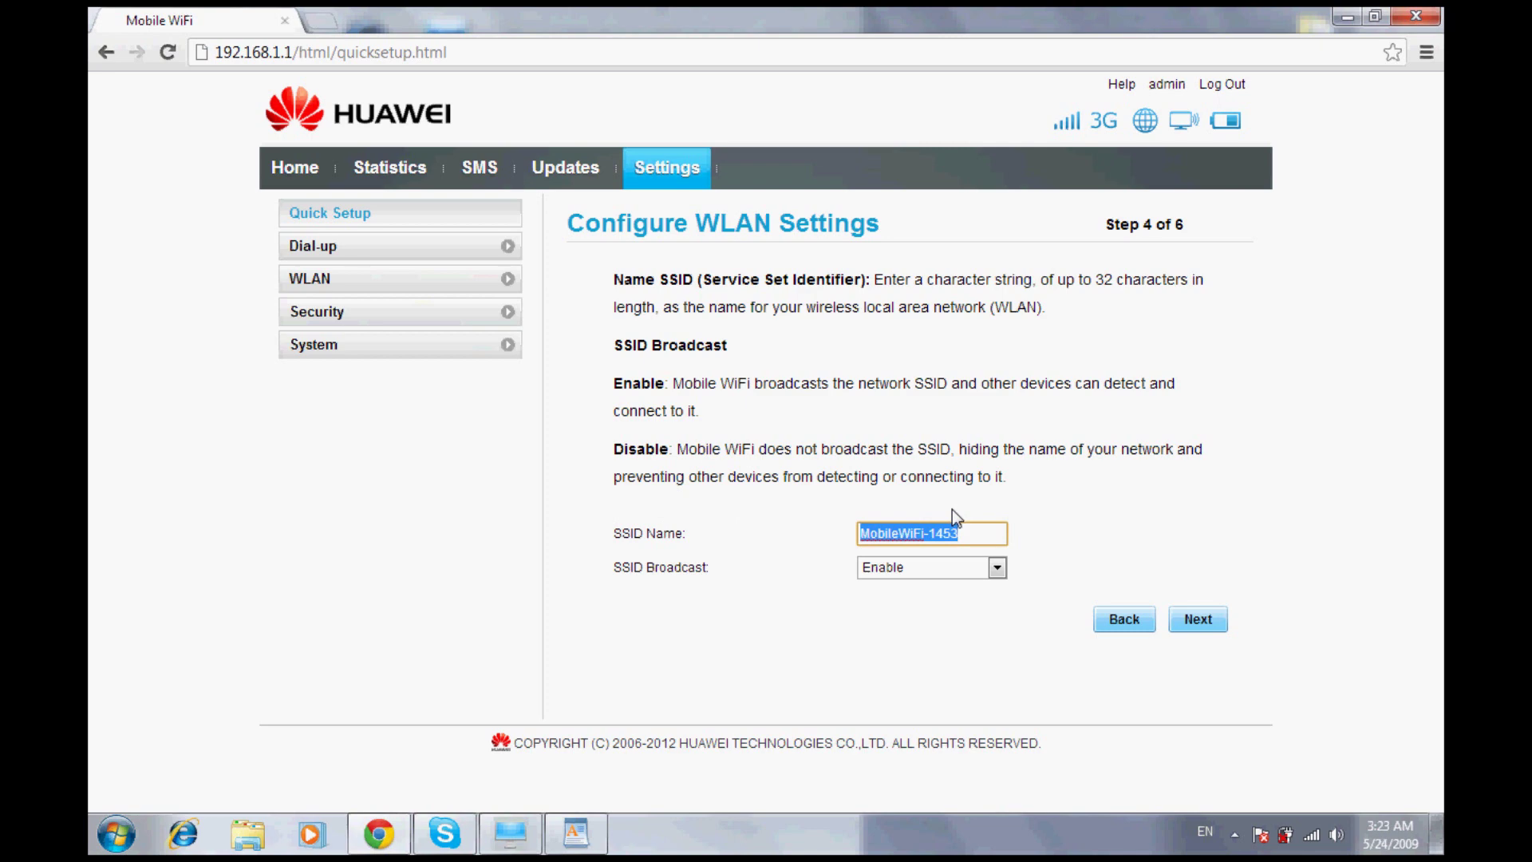
text(sam)
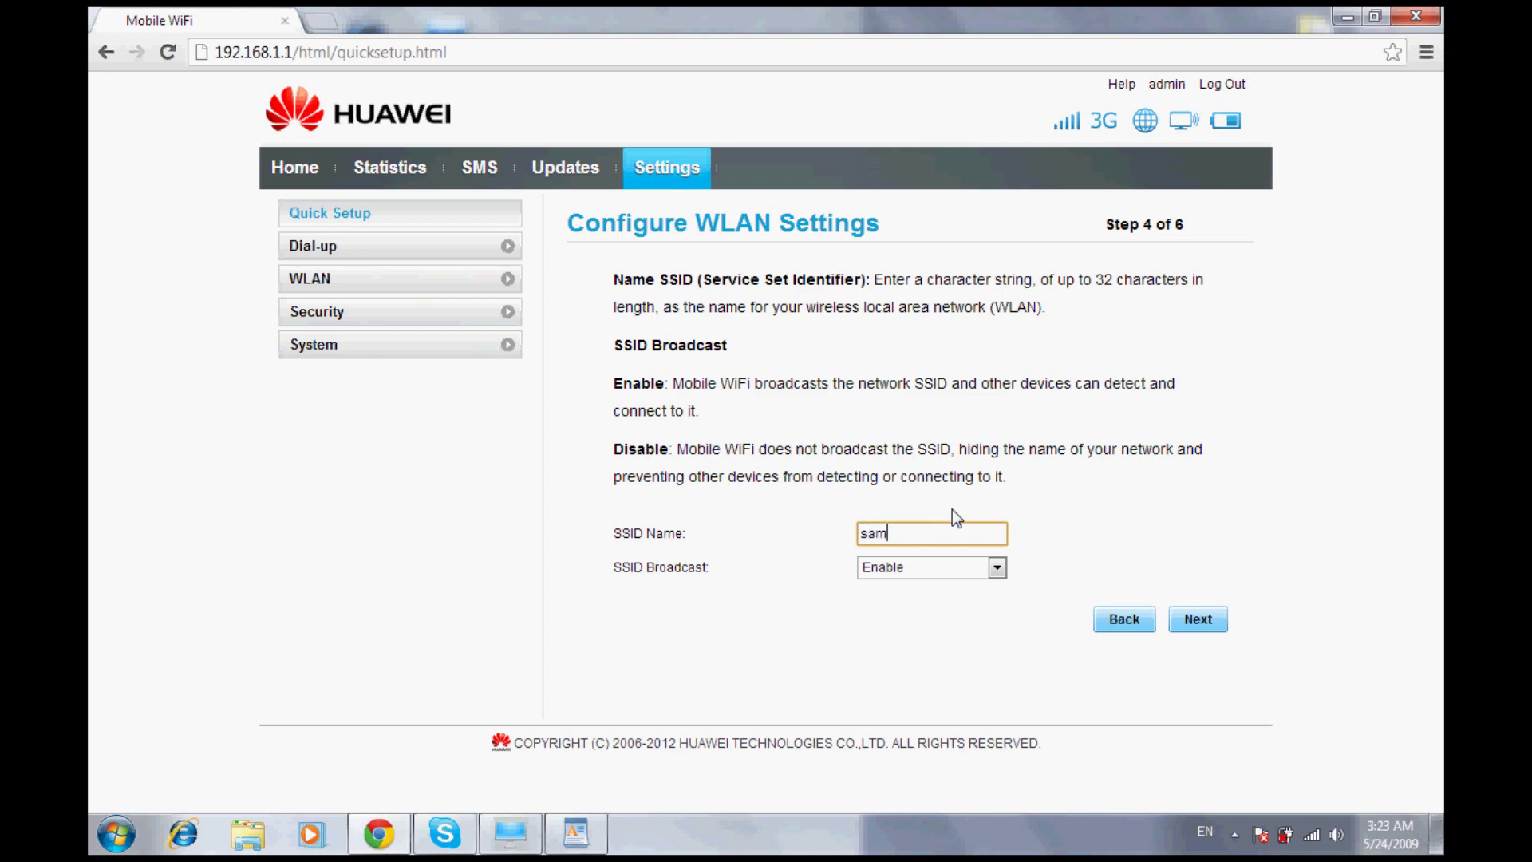
text(a11)
click(1171, 611)
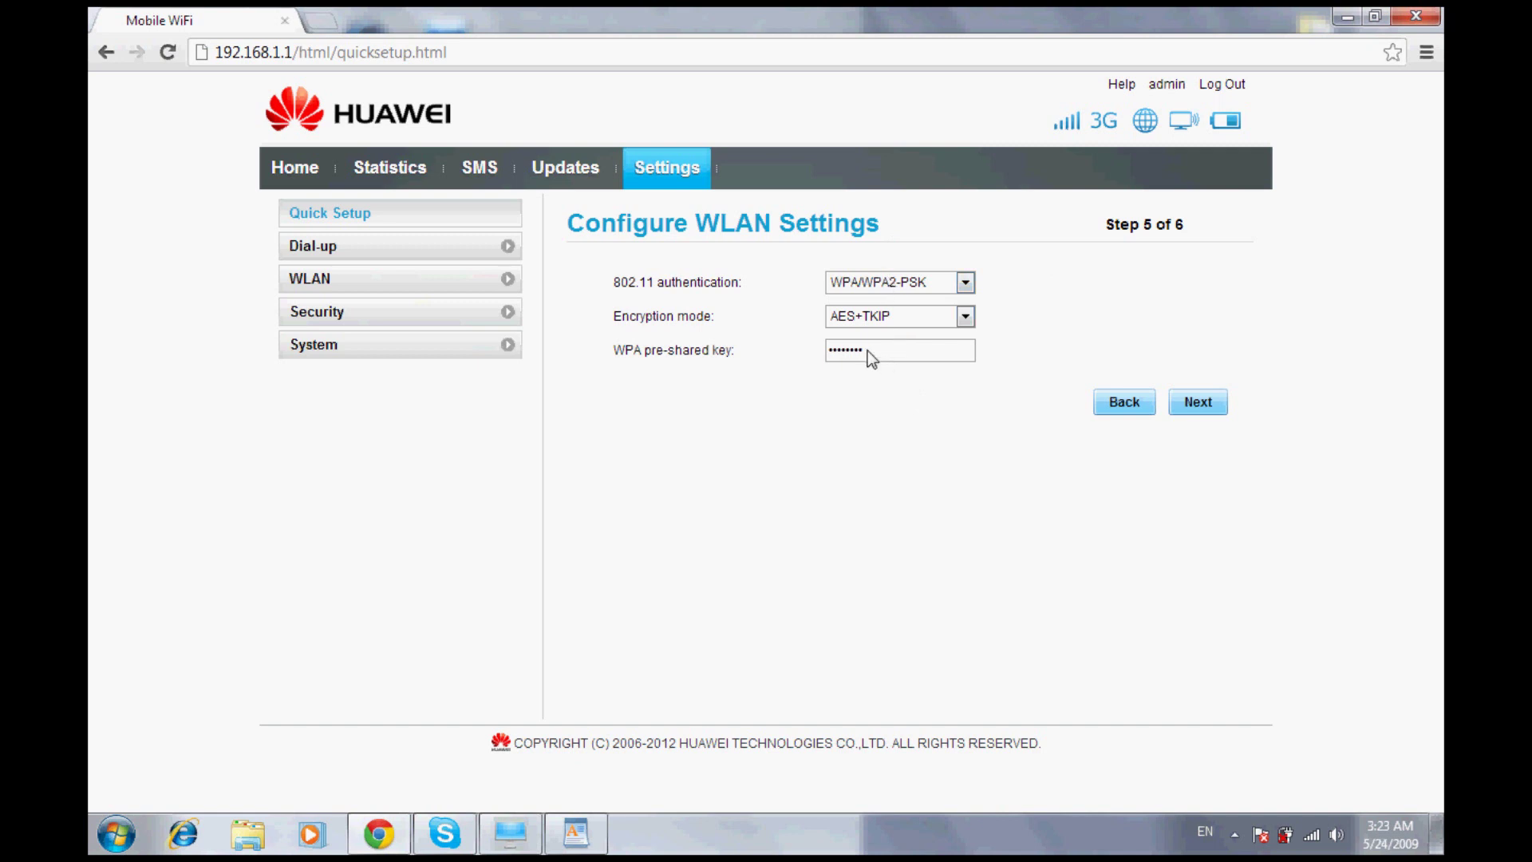
Keep WPA/WPA2-PSK authentication, enter a new pre-shared key, and continue to the summary
click(957, 277)
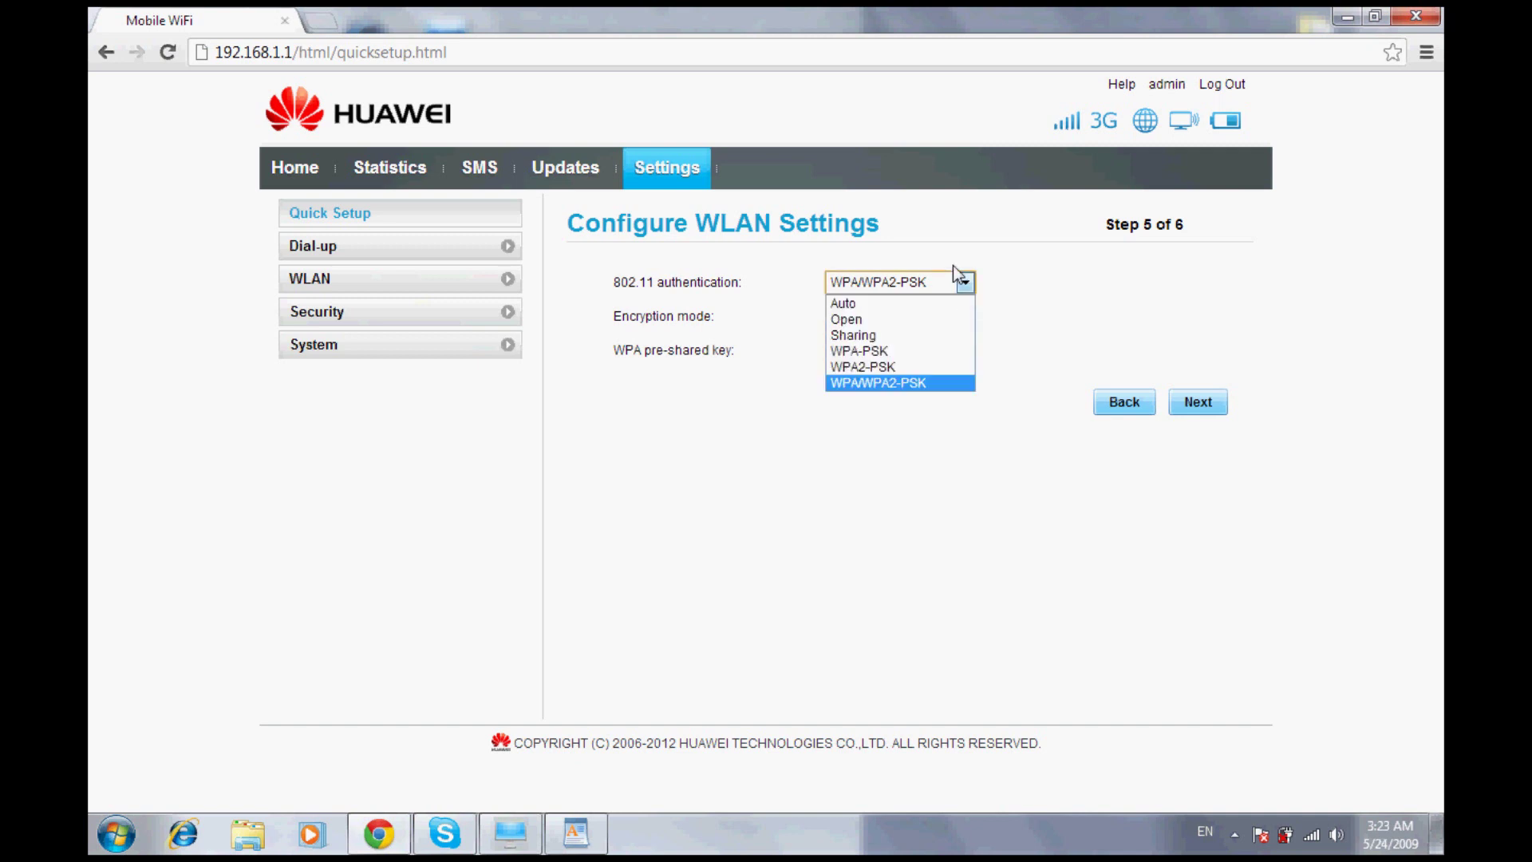
click(955, 273)
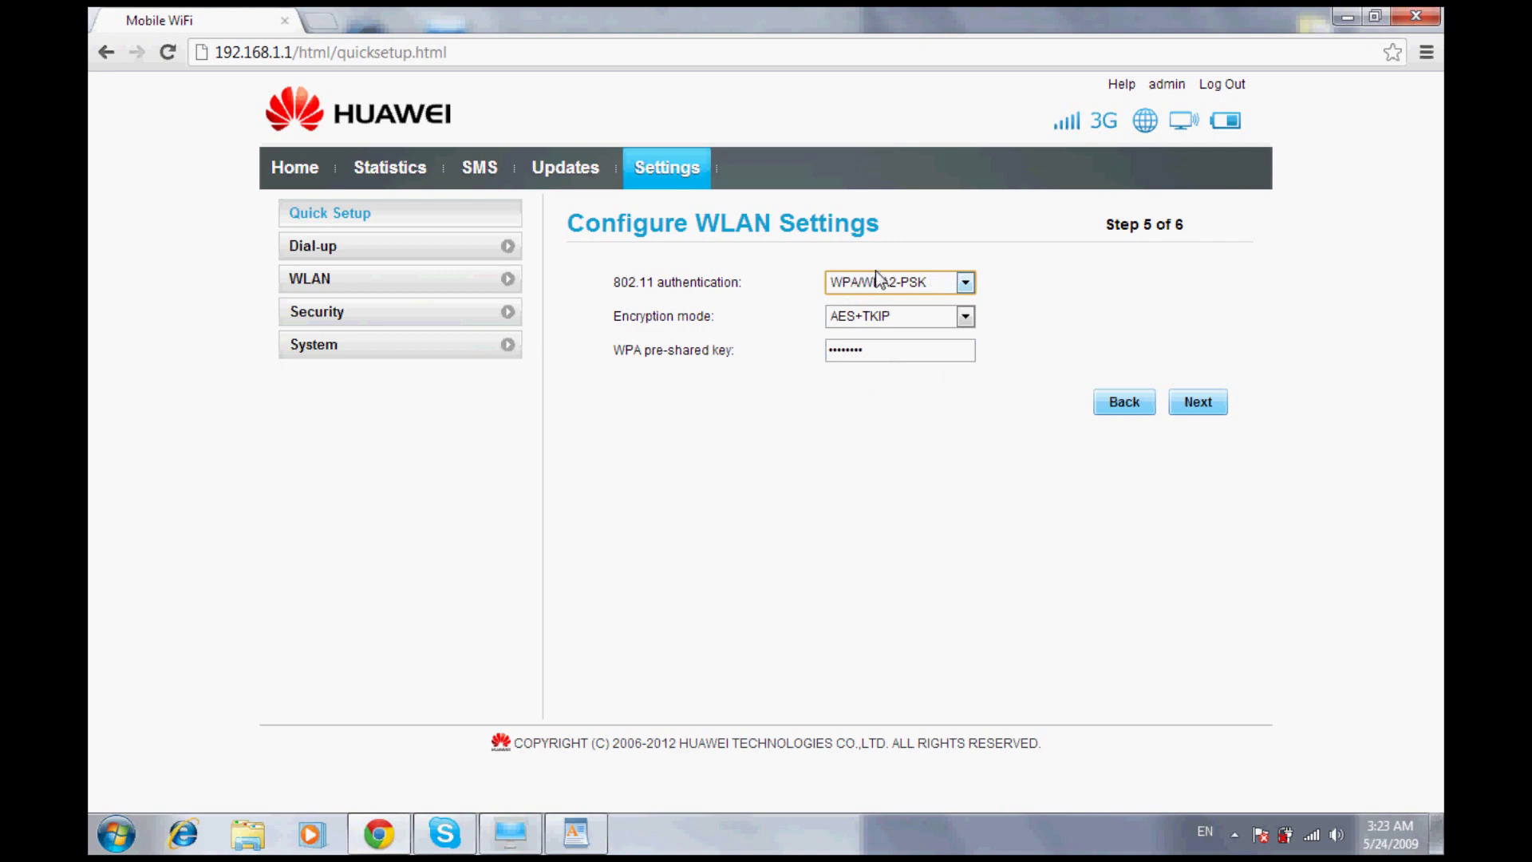
click(852, 337)
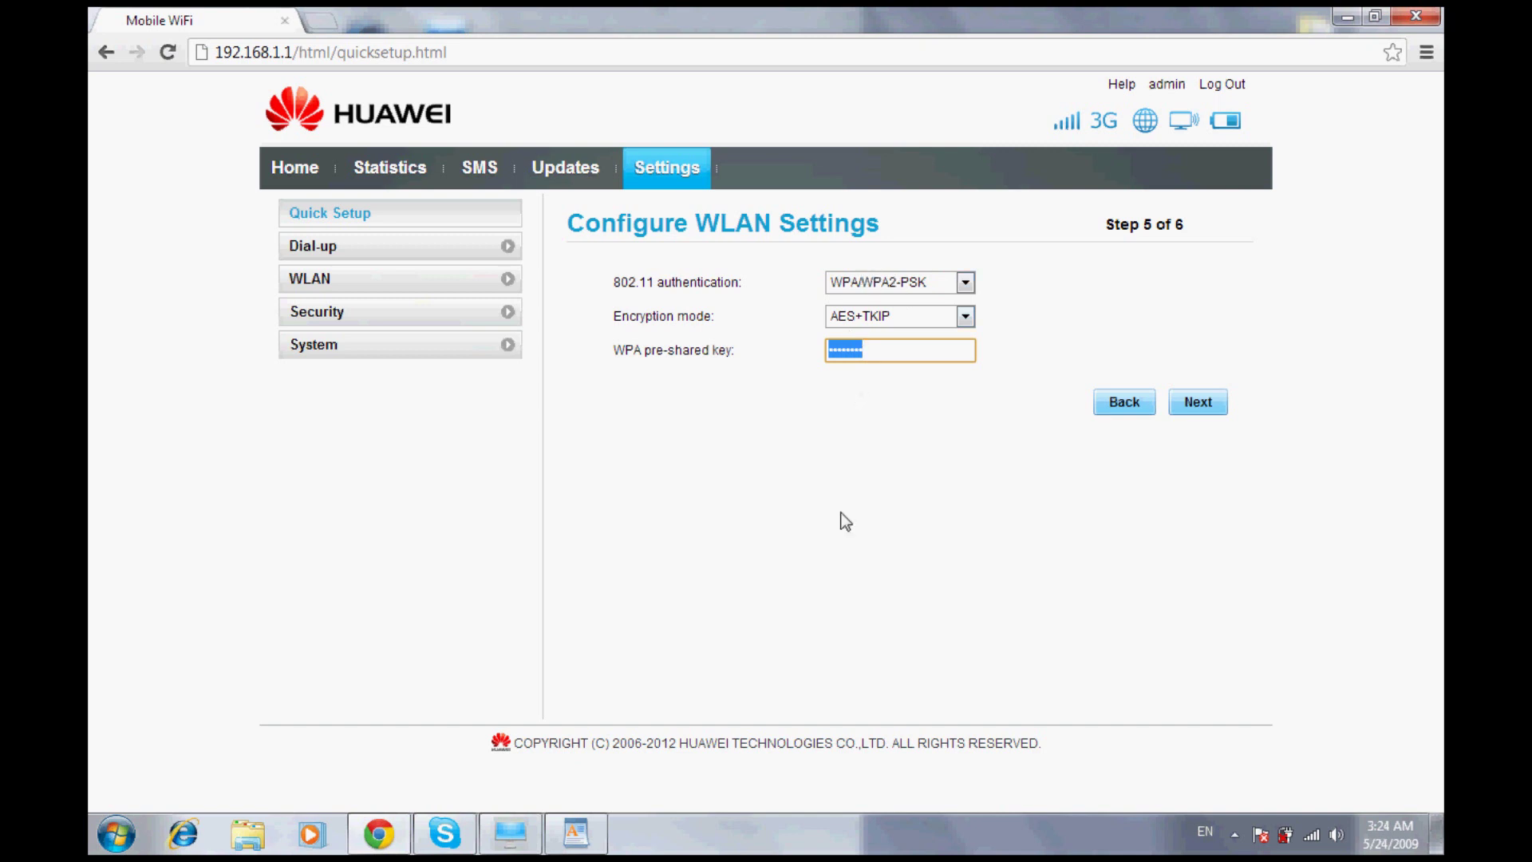
text(••••••••)
click(1186, 397)
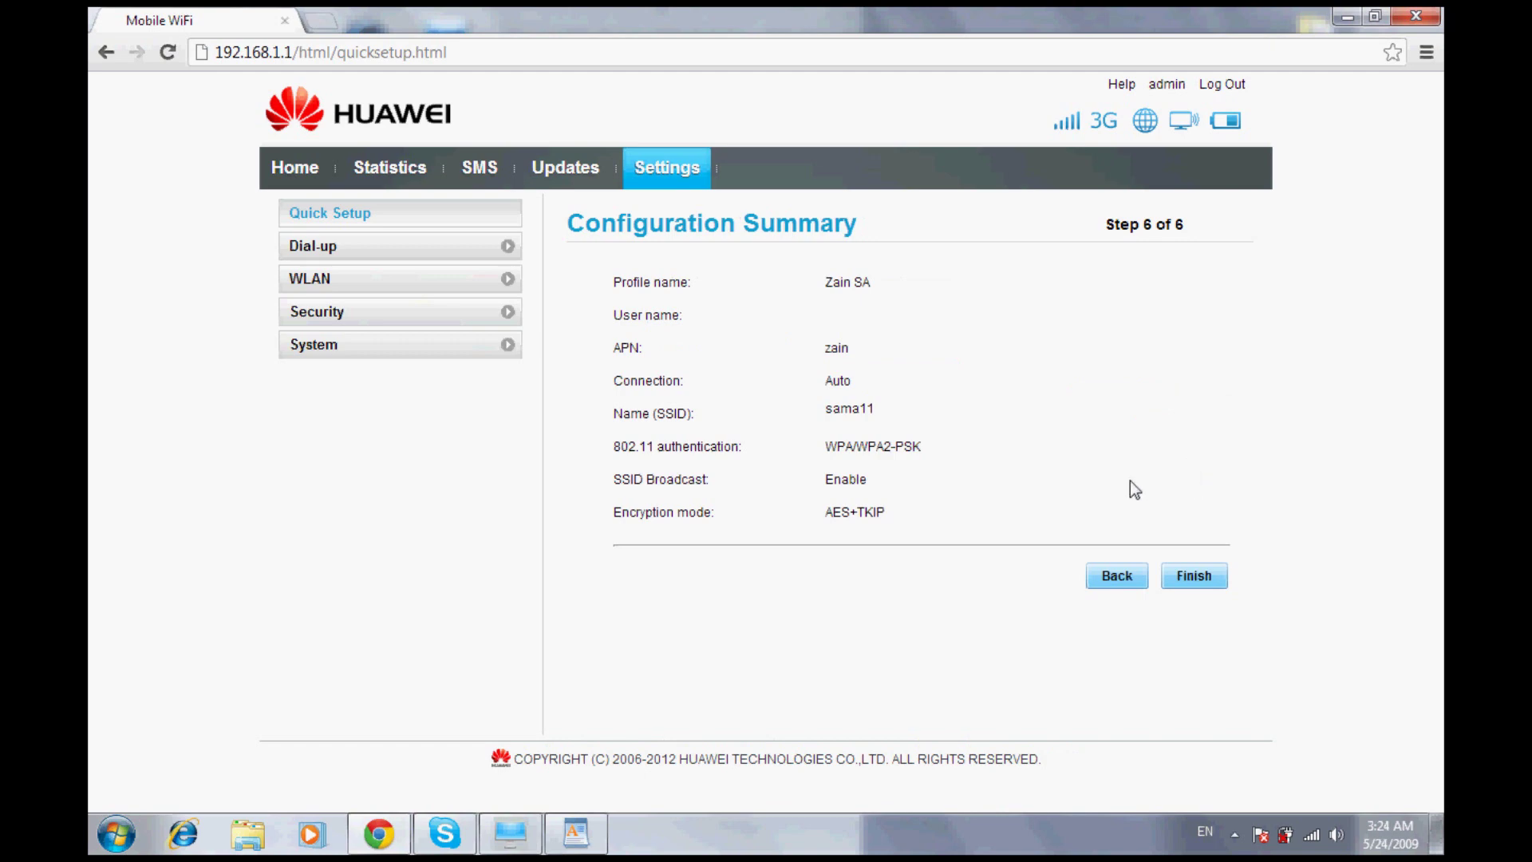
Finish the wizard to apply the Zain SA profile, sama11 SSID and WPA/WPA2-PSK security
click(1189, 573)
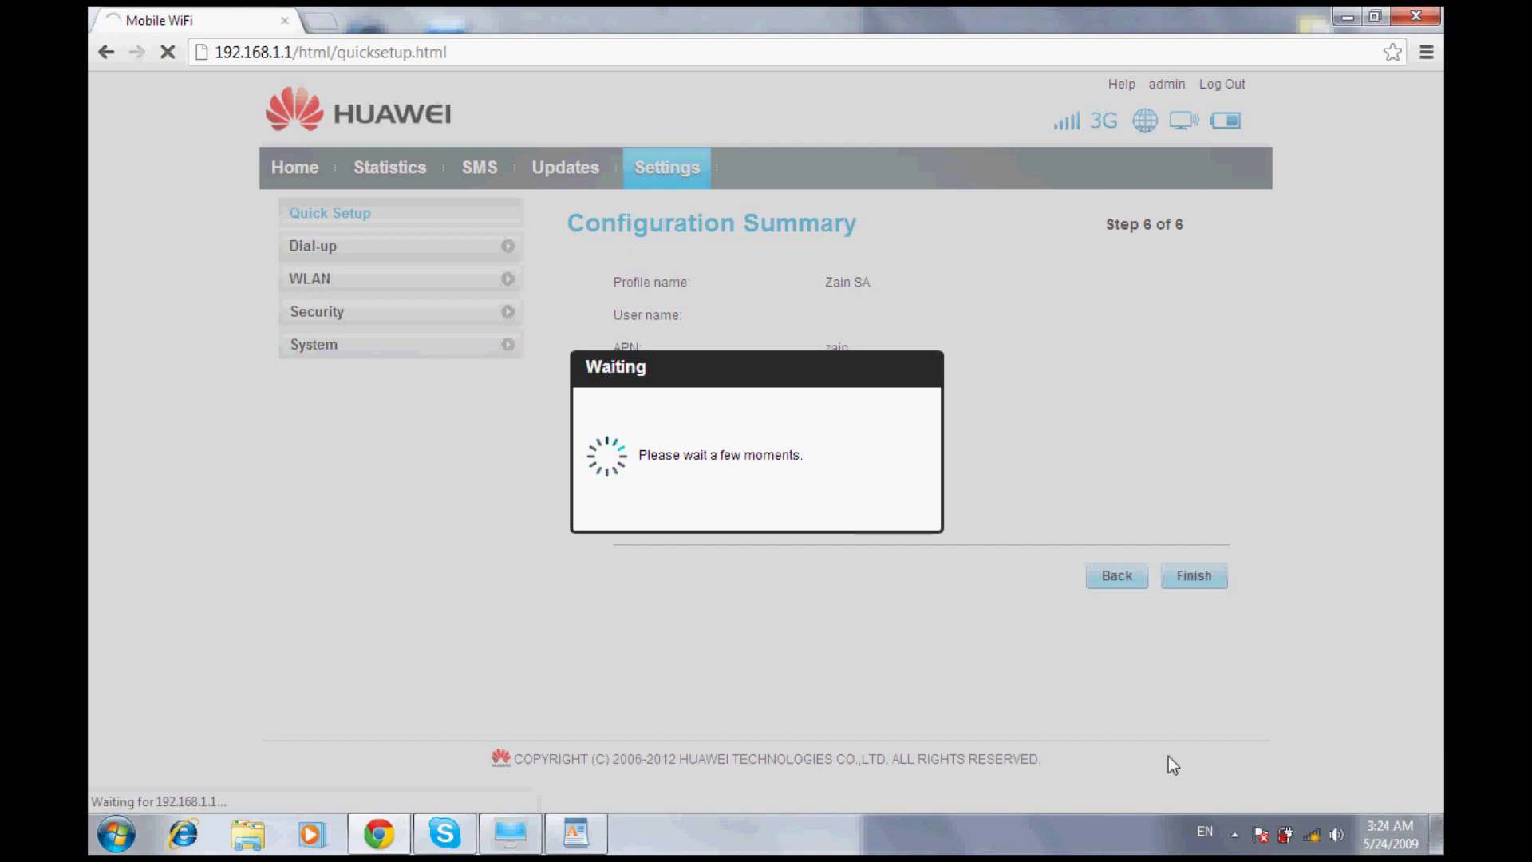
Connect the computer to the sama11 Wi-Fi network by entering its new security key
click(1291, 820)
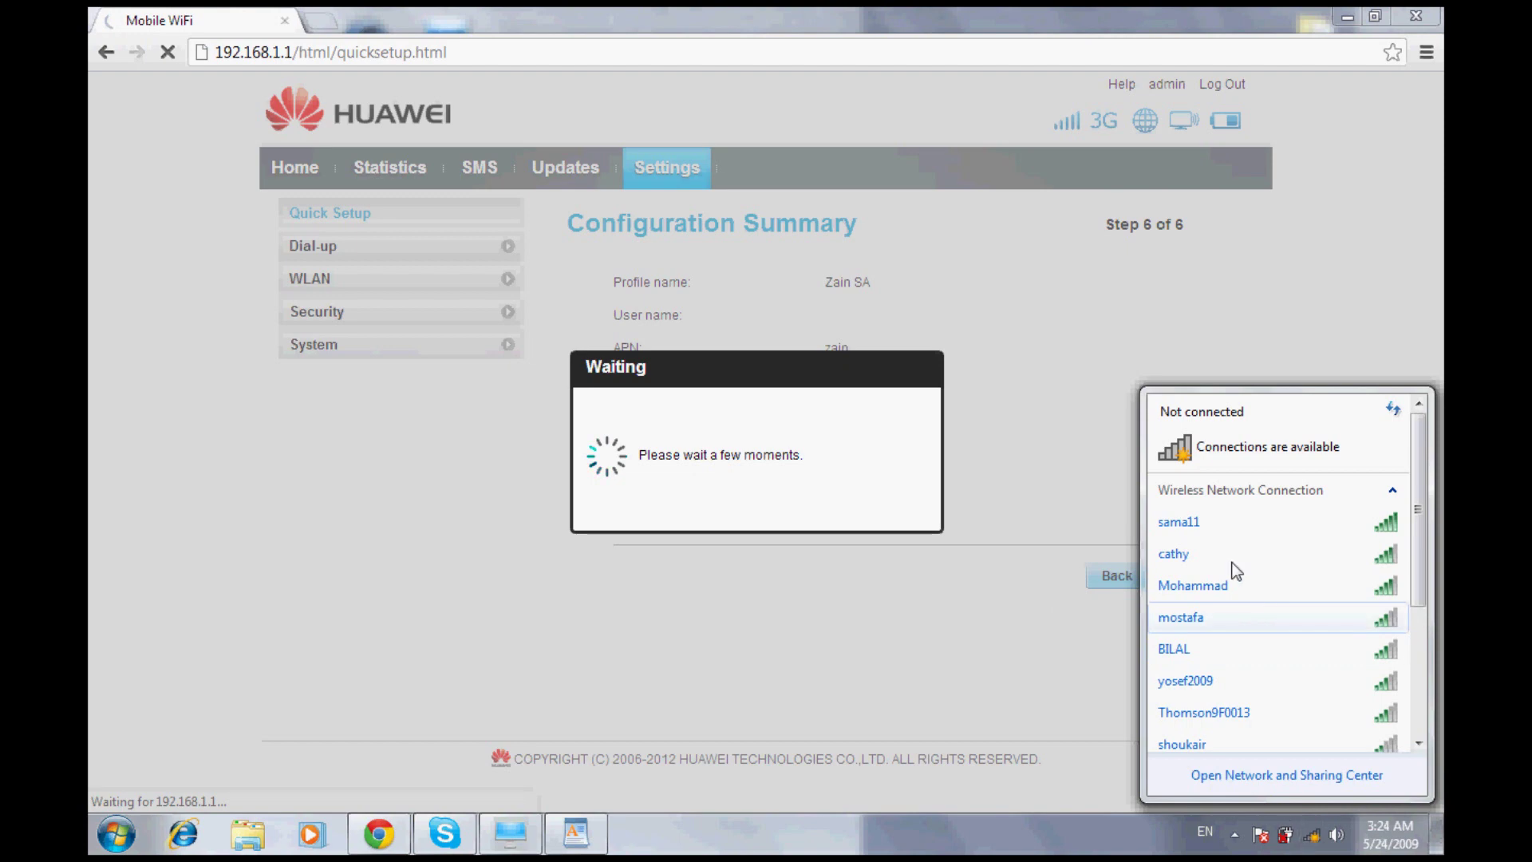
click(1190, 515)
key(Return)
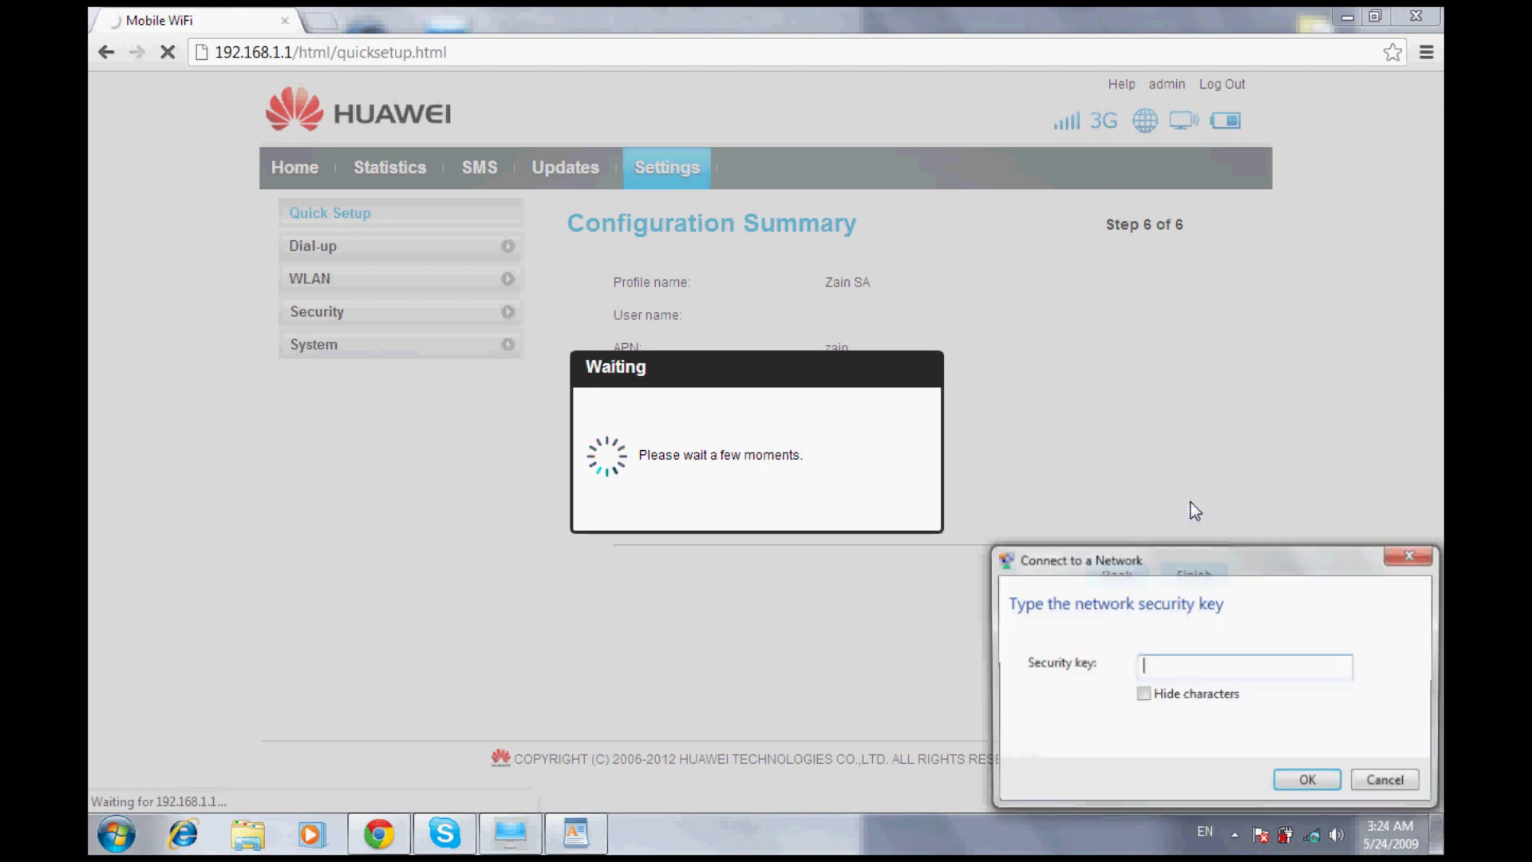
text(12345)
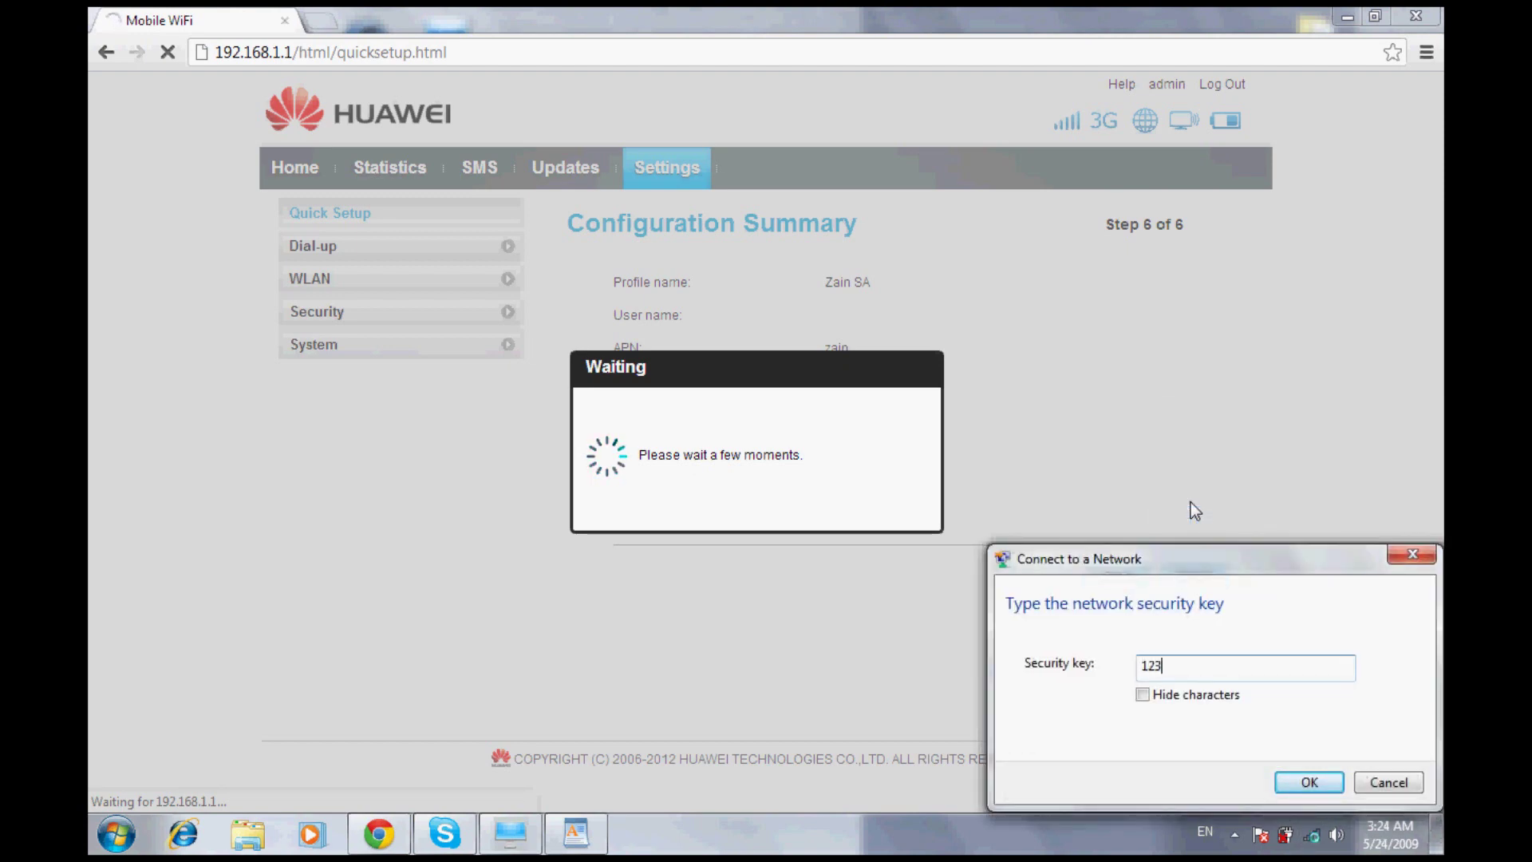
text(678)
key(Return)
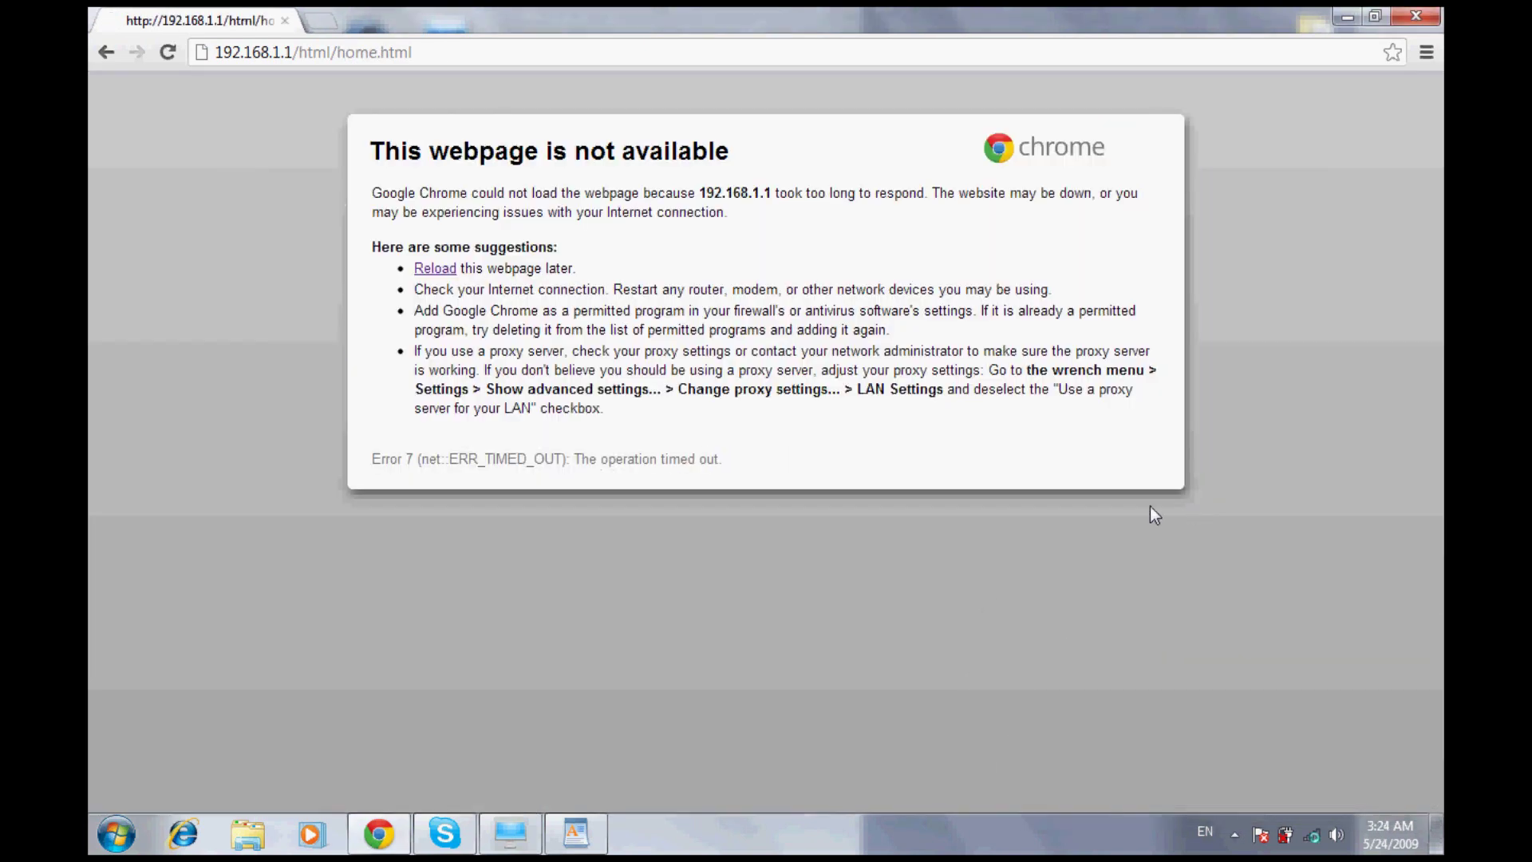
Reload the router page and open Settings > WLAN > WLAN Basic Settings
click(158, 59)
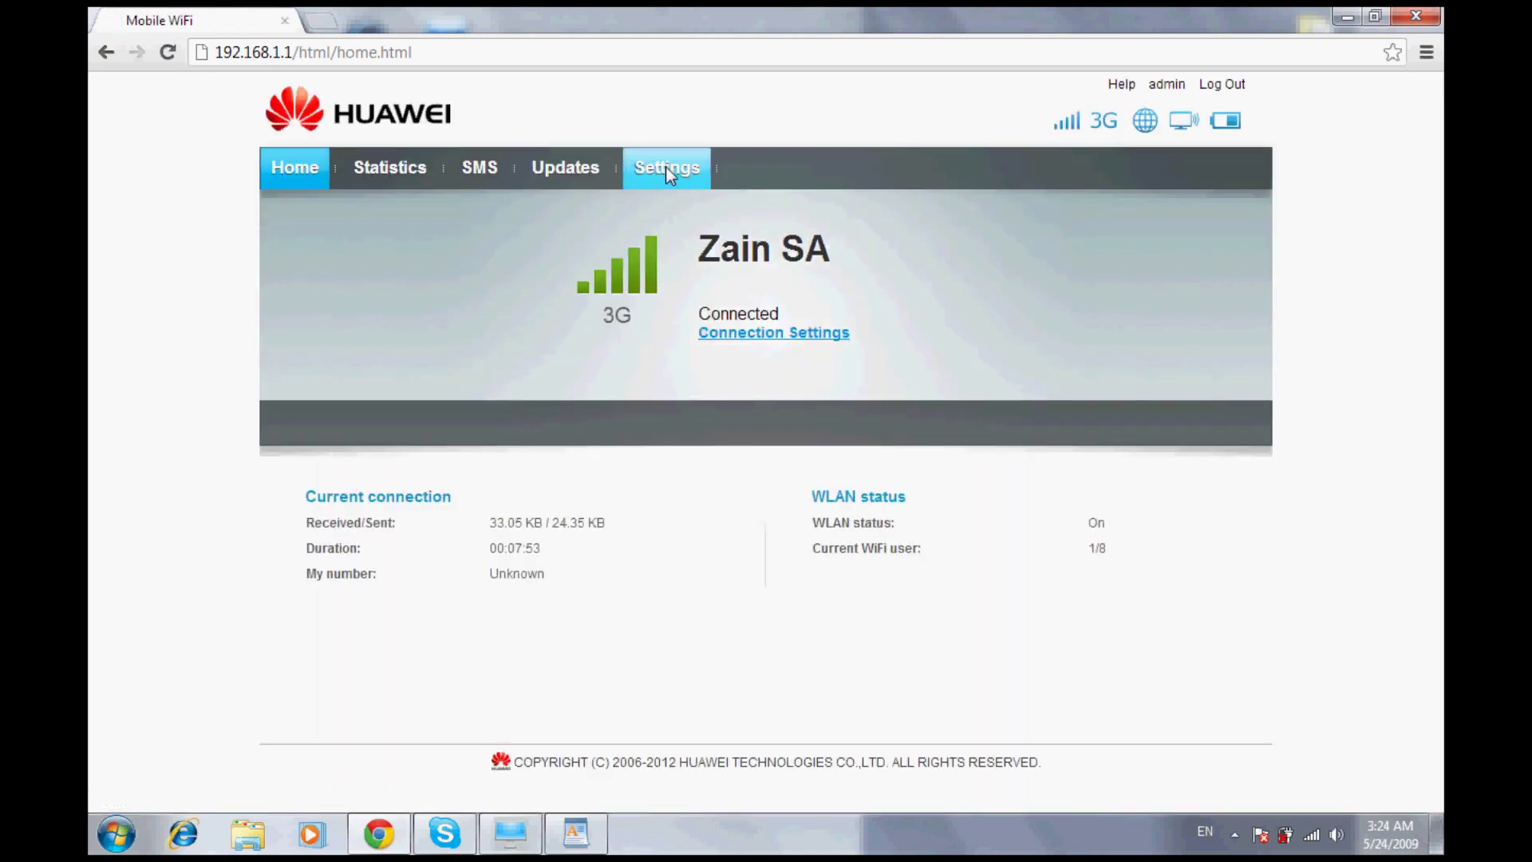
click(666, 169)
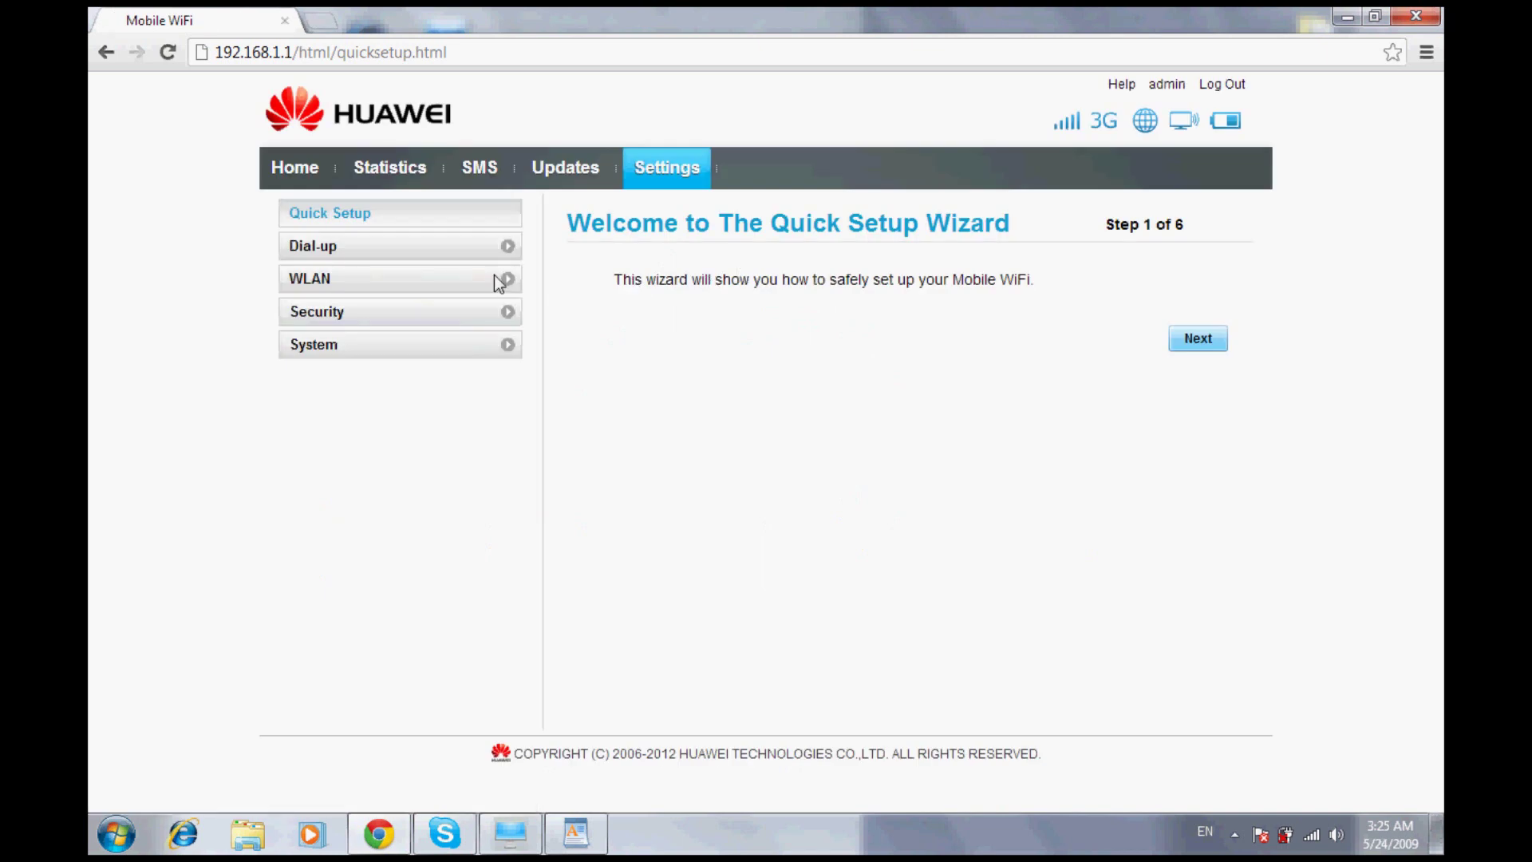
click(400, 261)
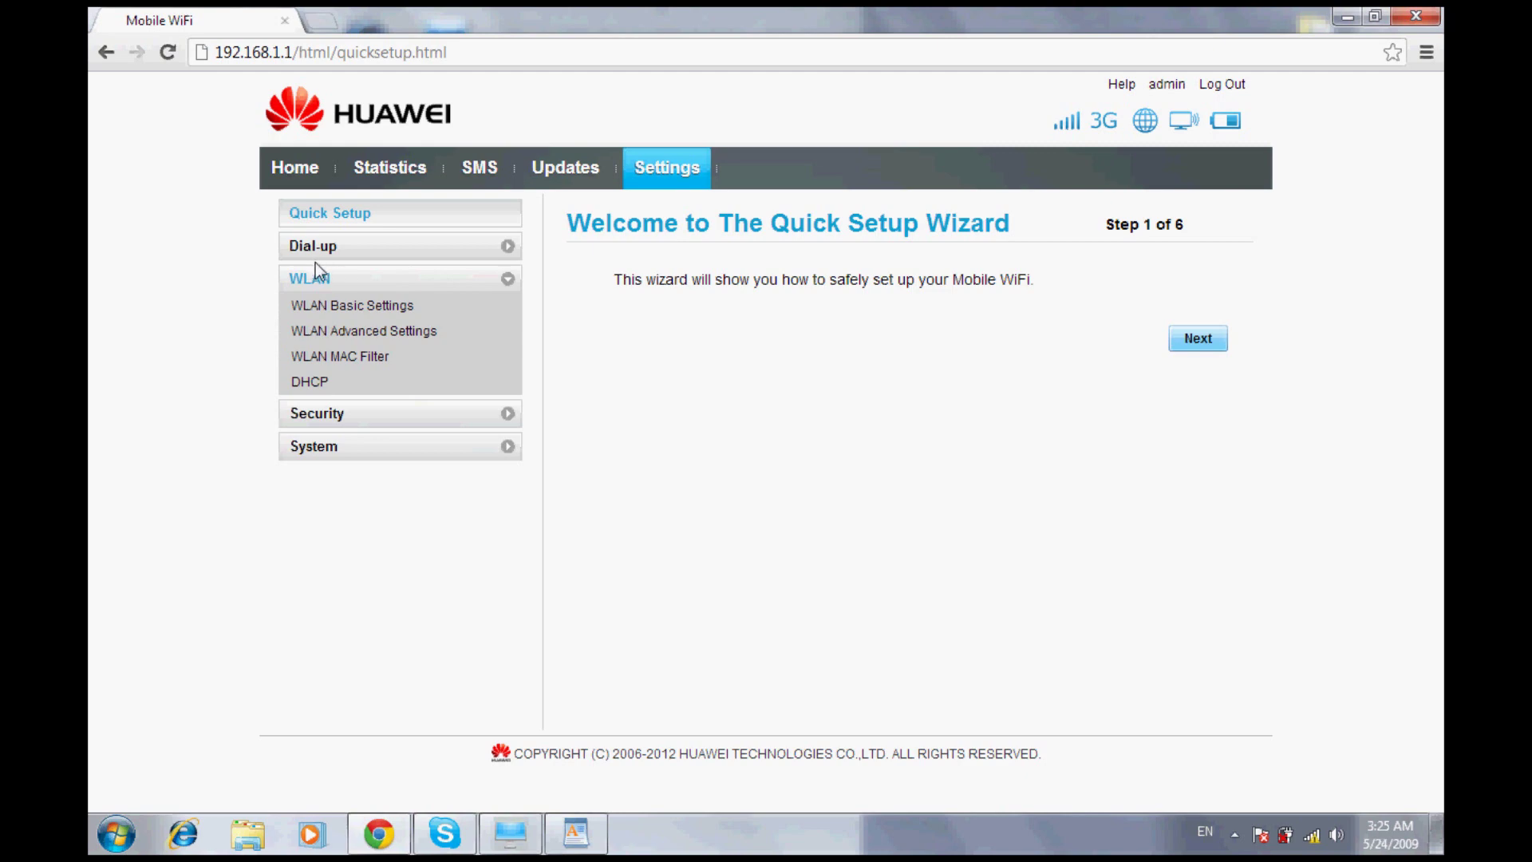
click(347, 289)
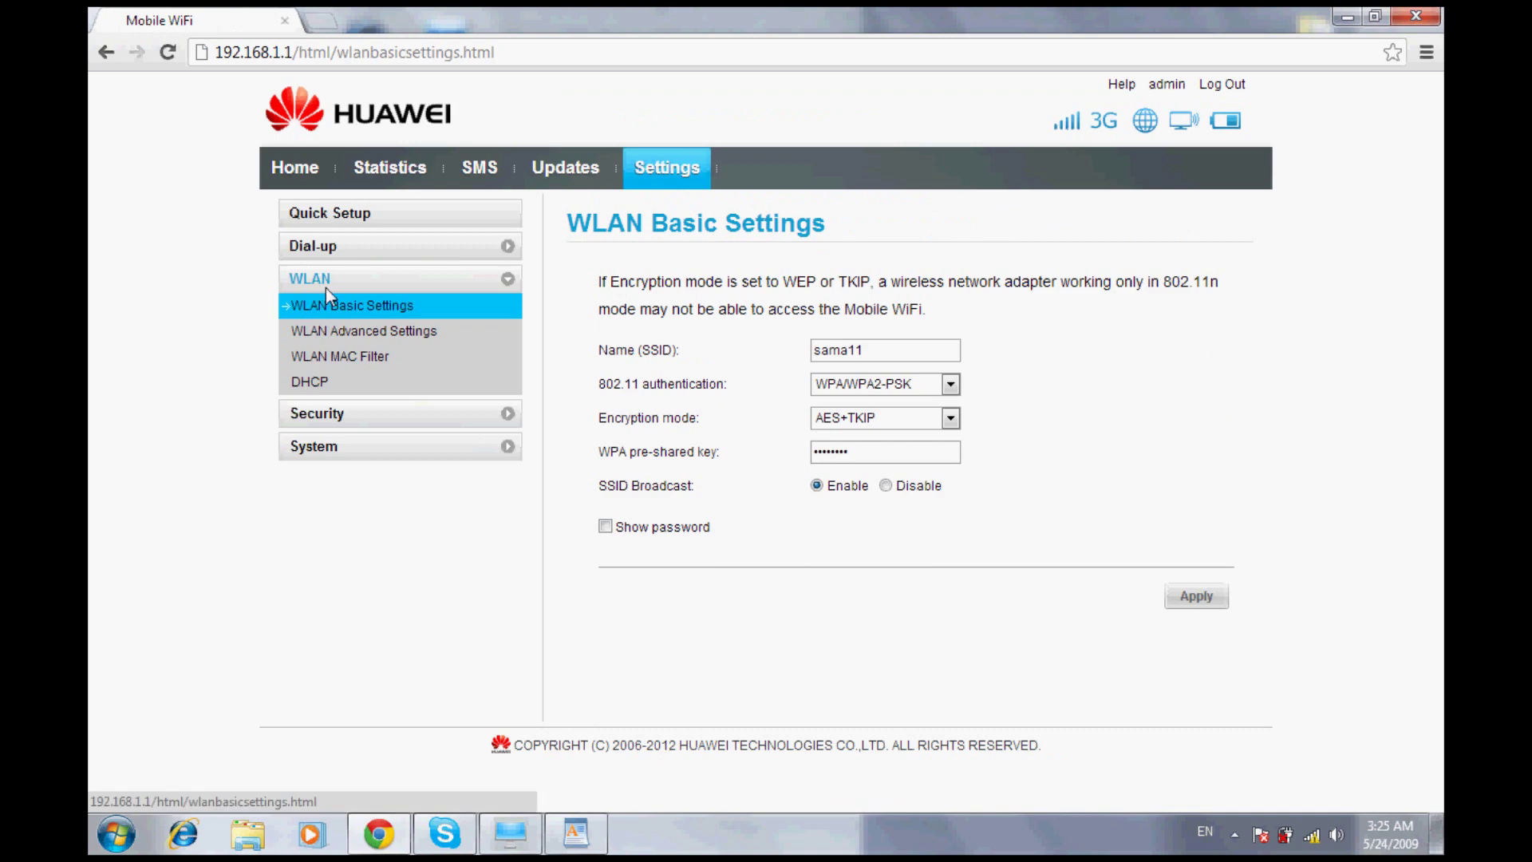
Show the WPA pre-shared key in plain text and expand the Dial-up section
click(603, 524)
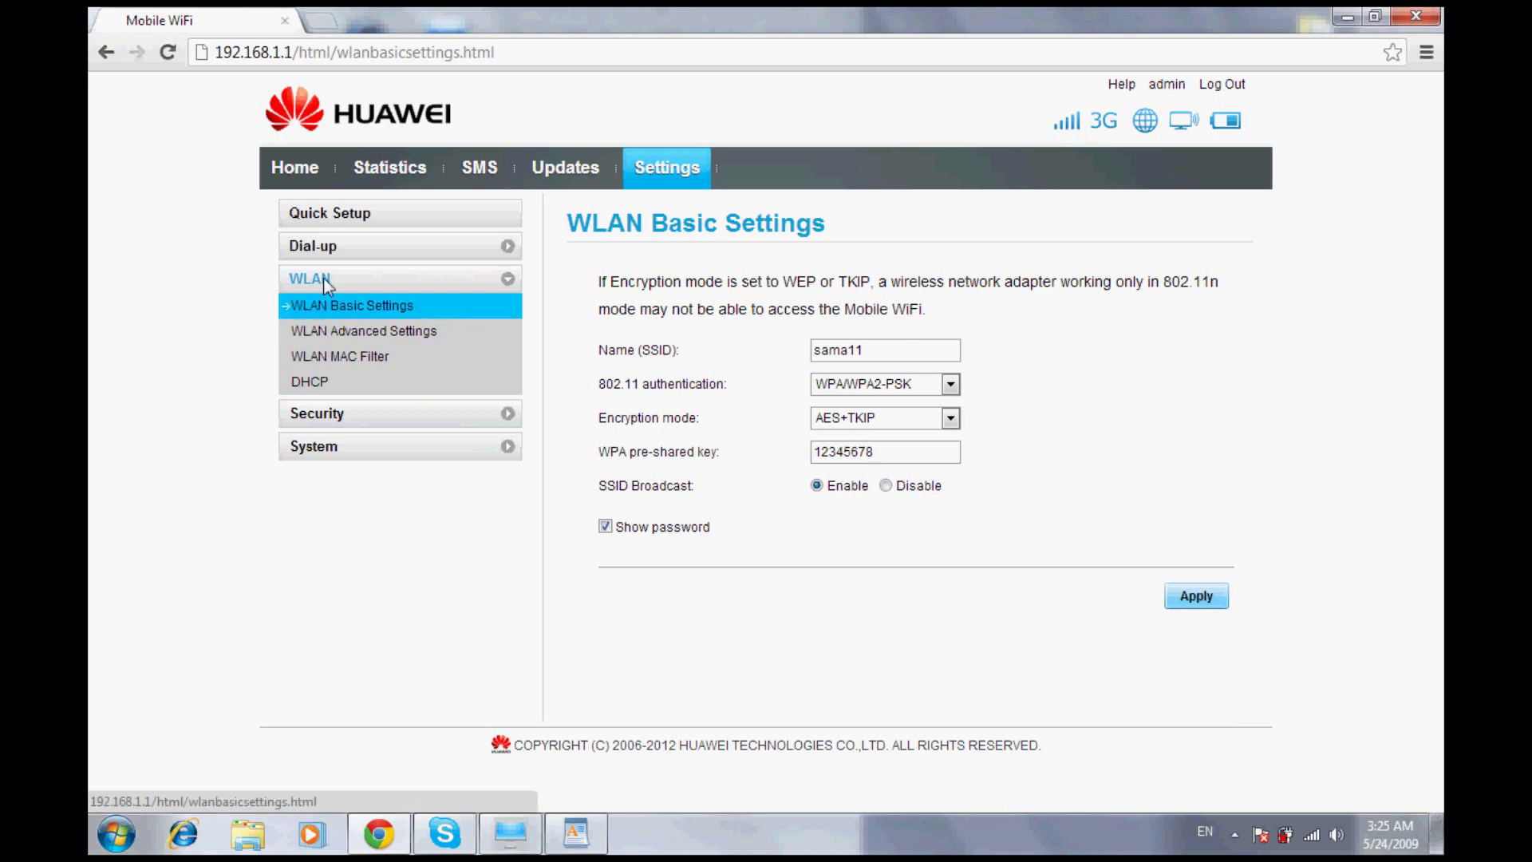
click(312, 229)
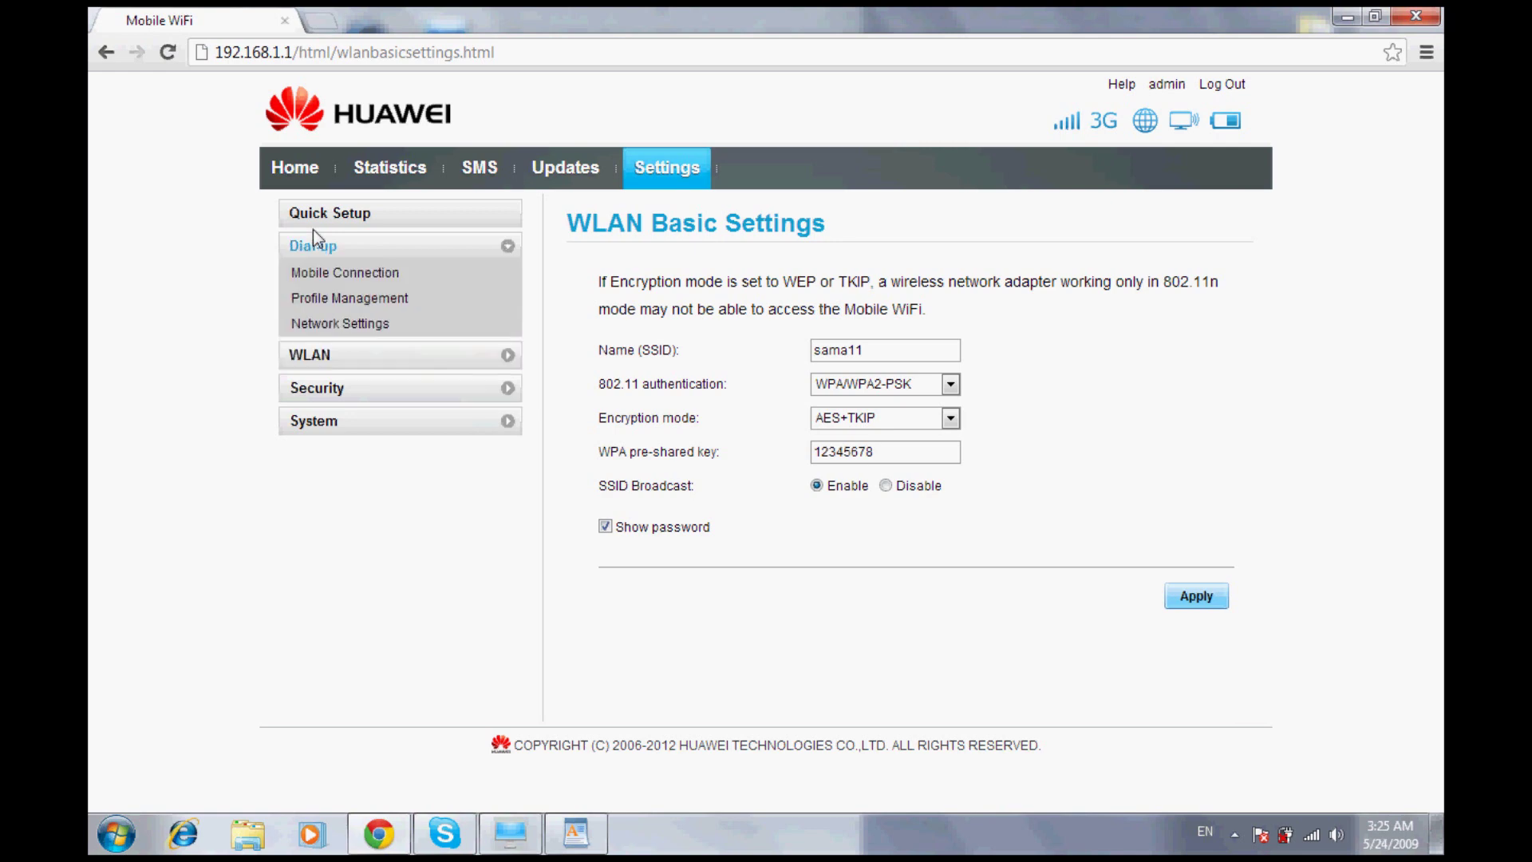
Save the Mobile Connection mode as Manual, then go to the Network Settings page
click(368, 263)
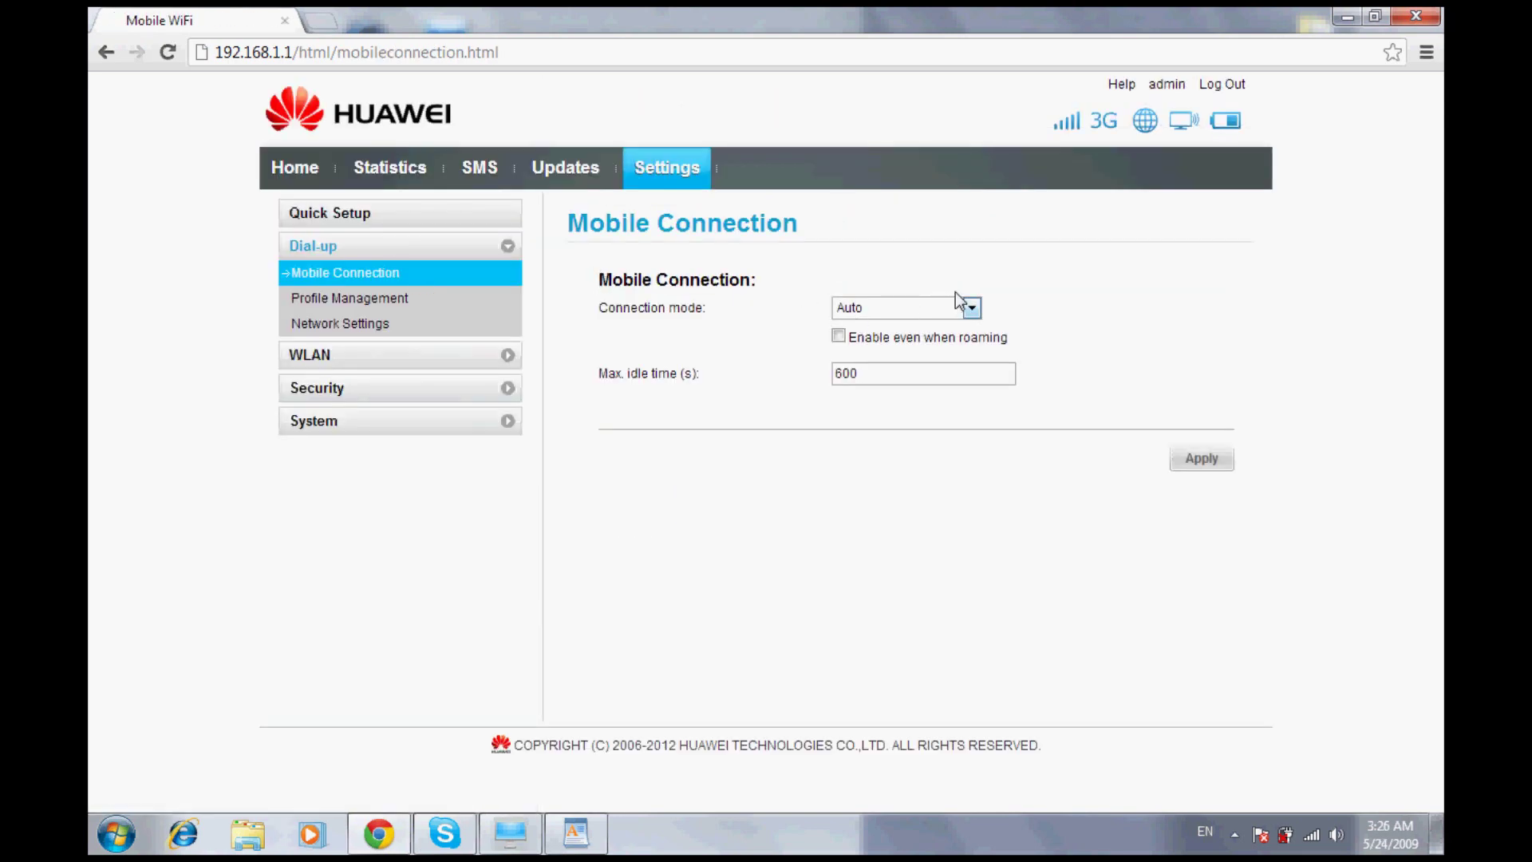
click(955, 301)
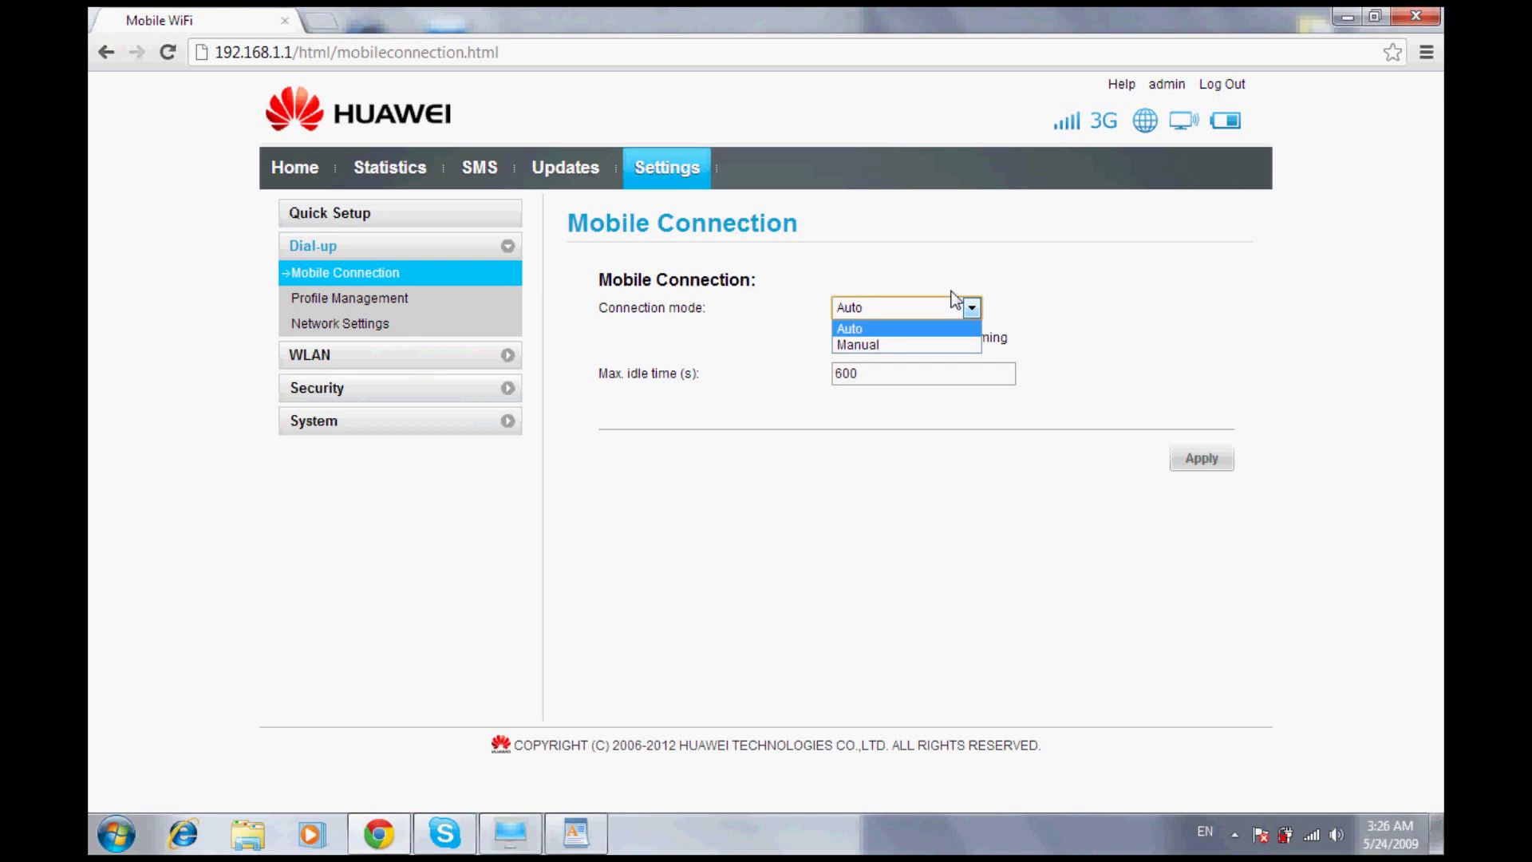
click(875, 335)
click(1182, 371)
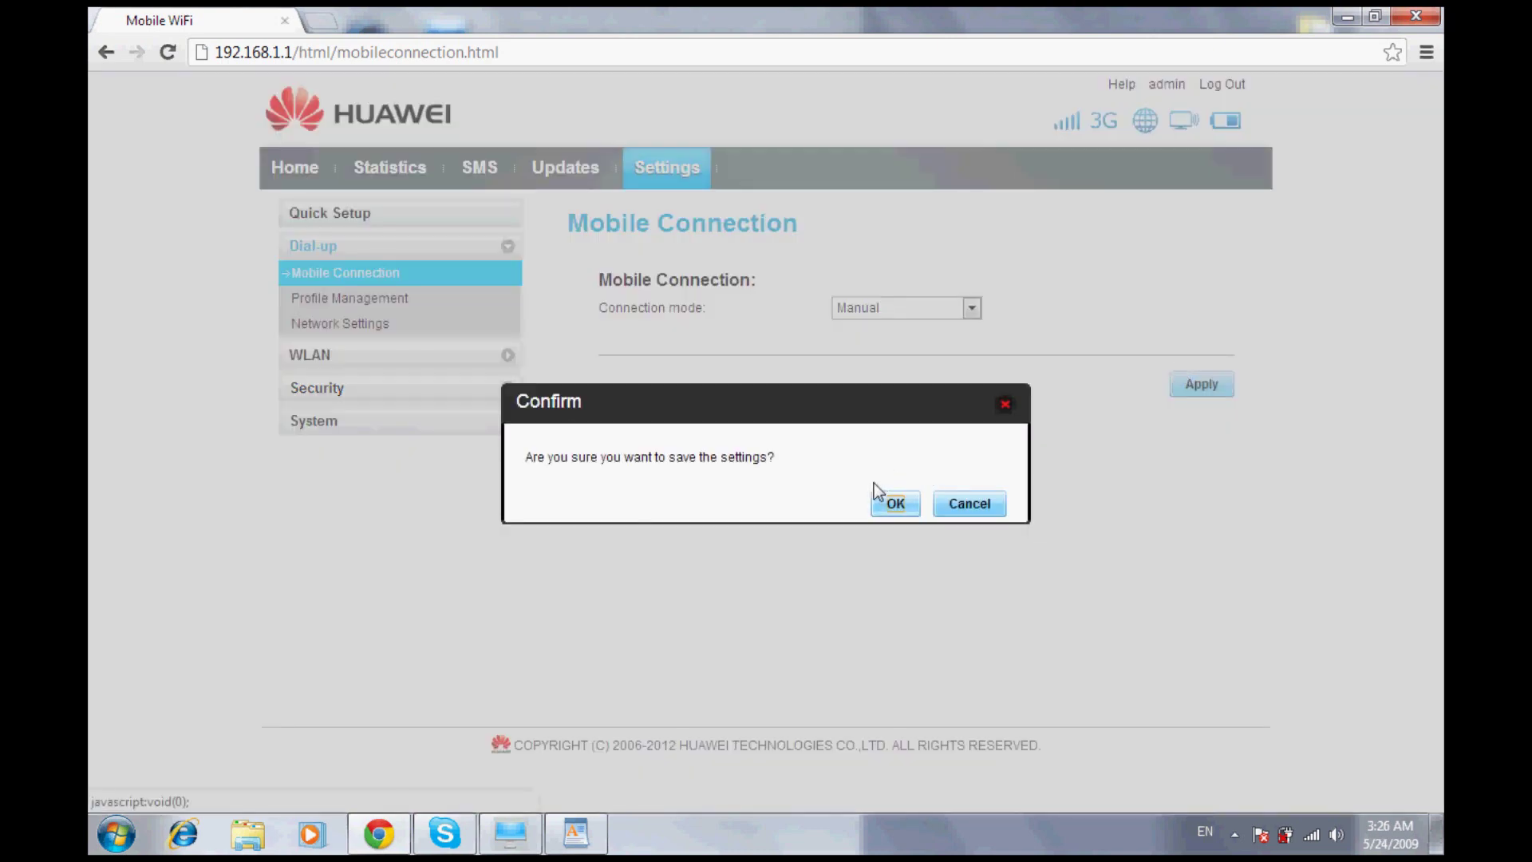
click(882, 499)
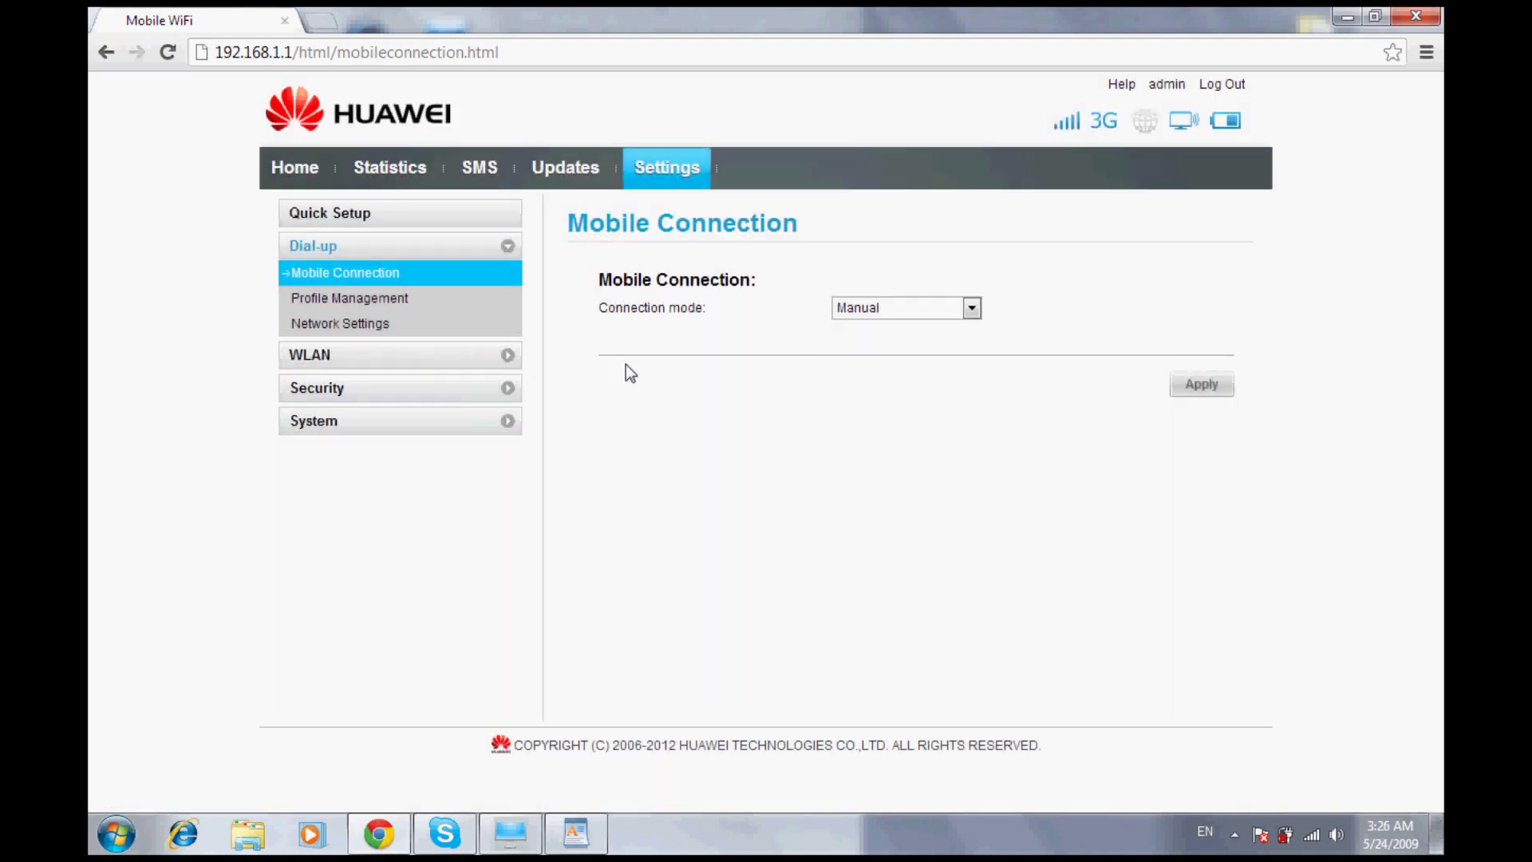
click(418, 324)
click(357, 304)
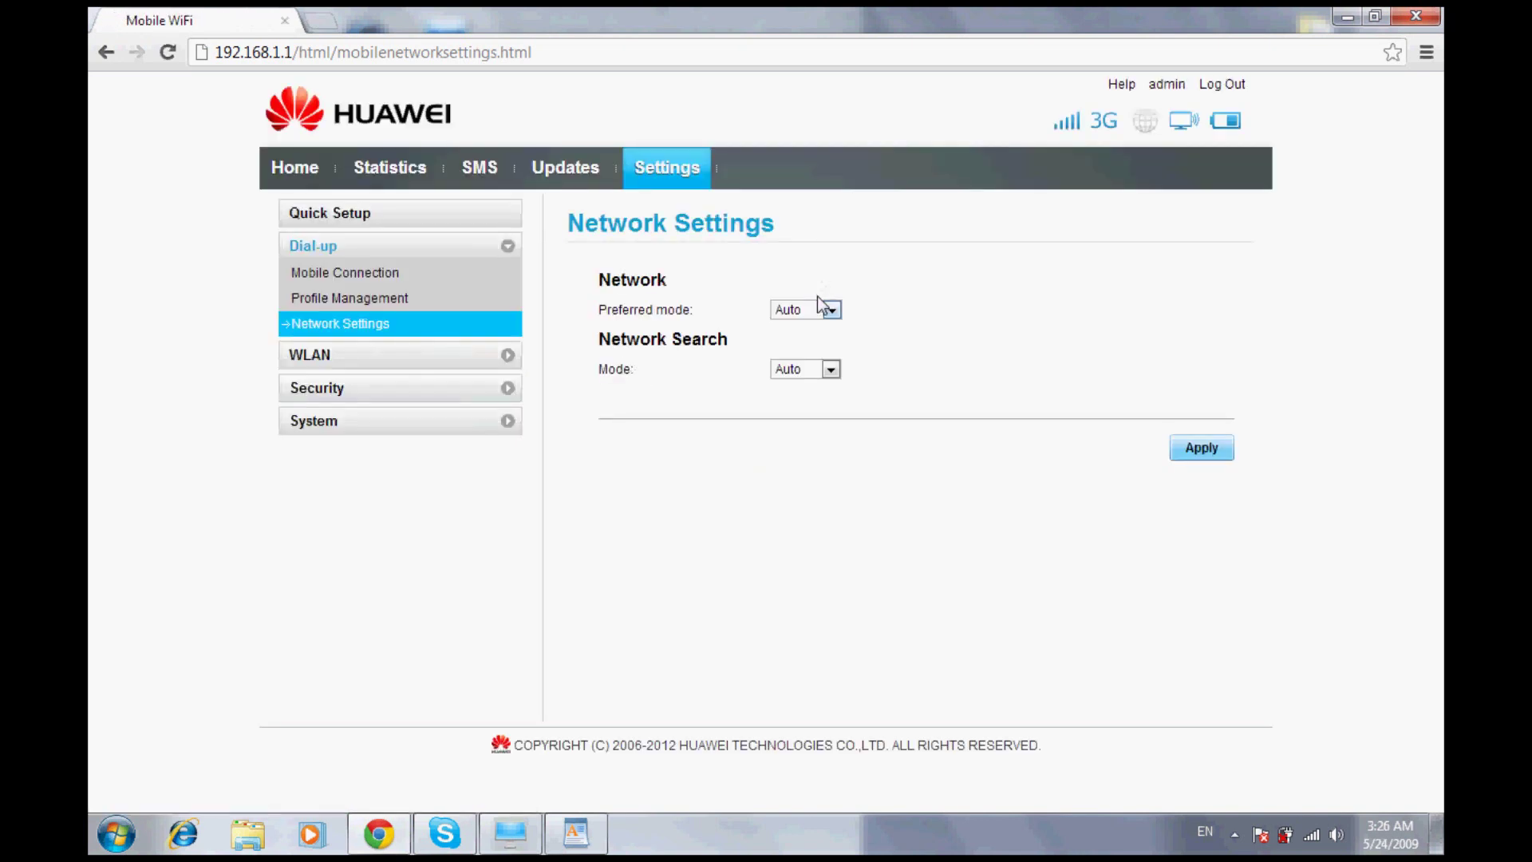
Save the preferred network mode as 3G only, then return to Mobile Connection
click(818, 308)
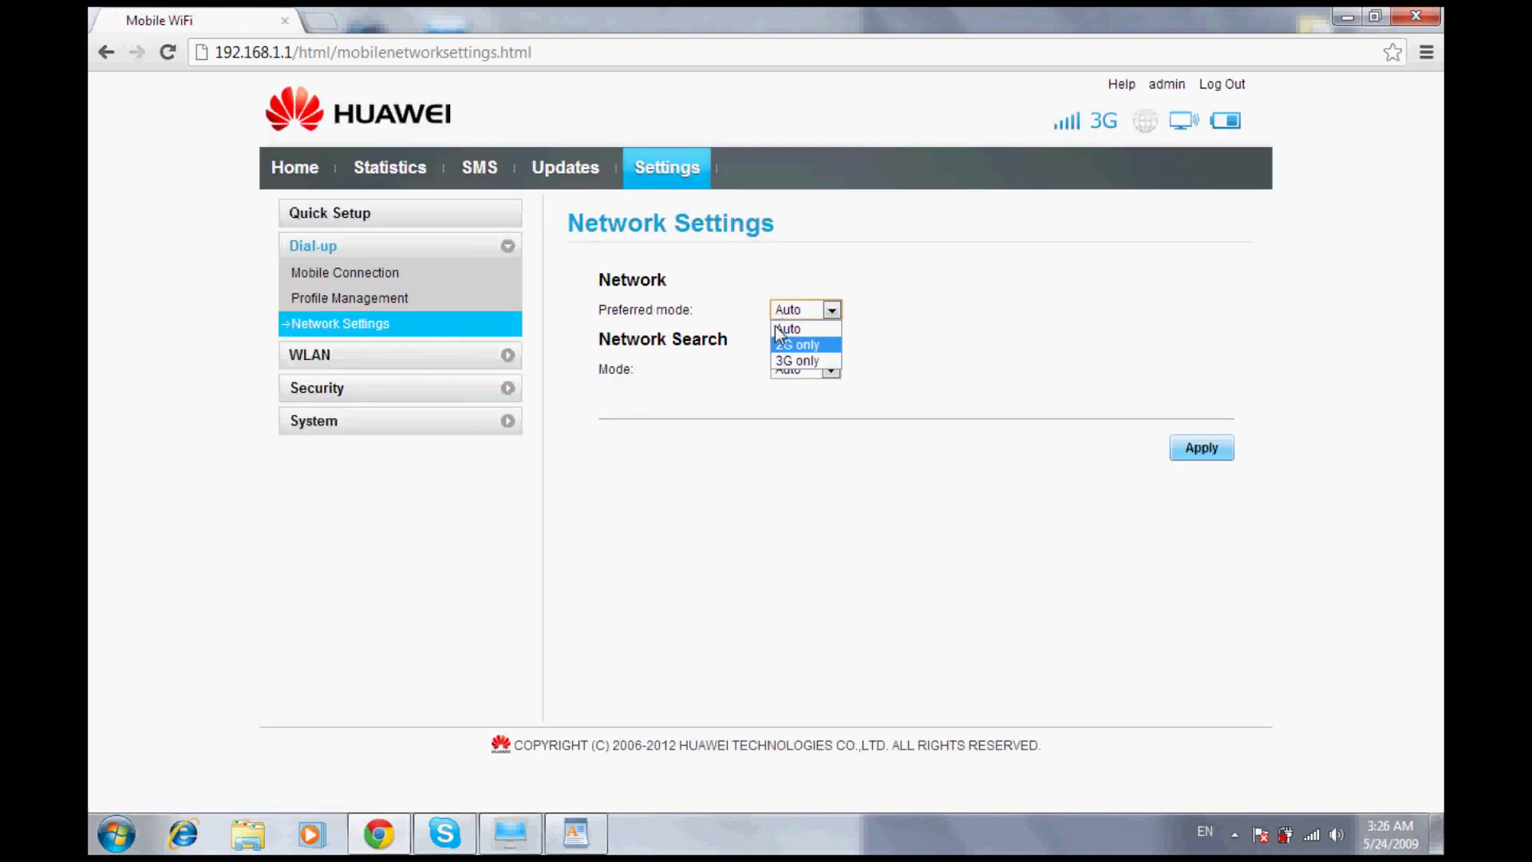
key(Return)
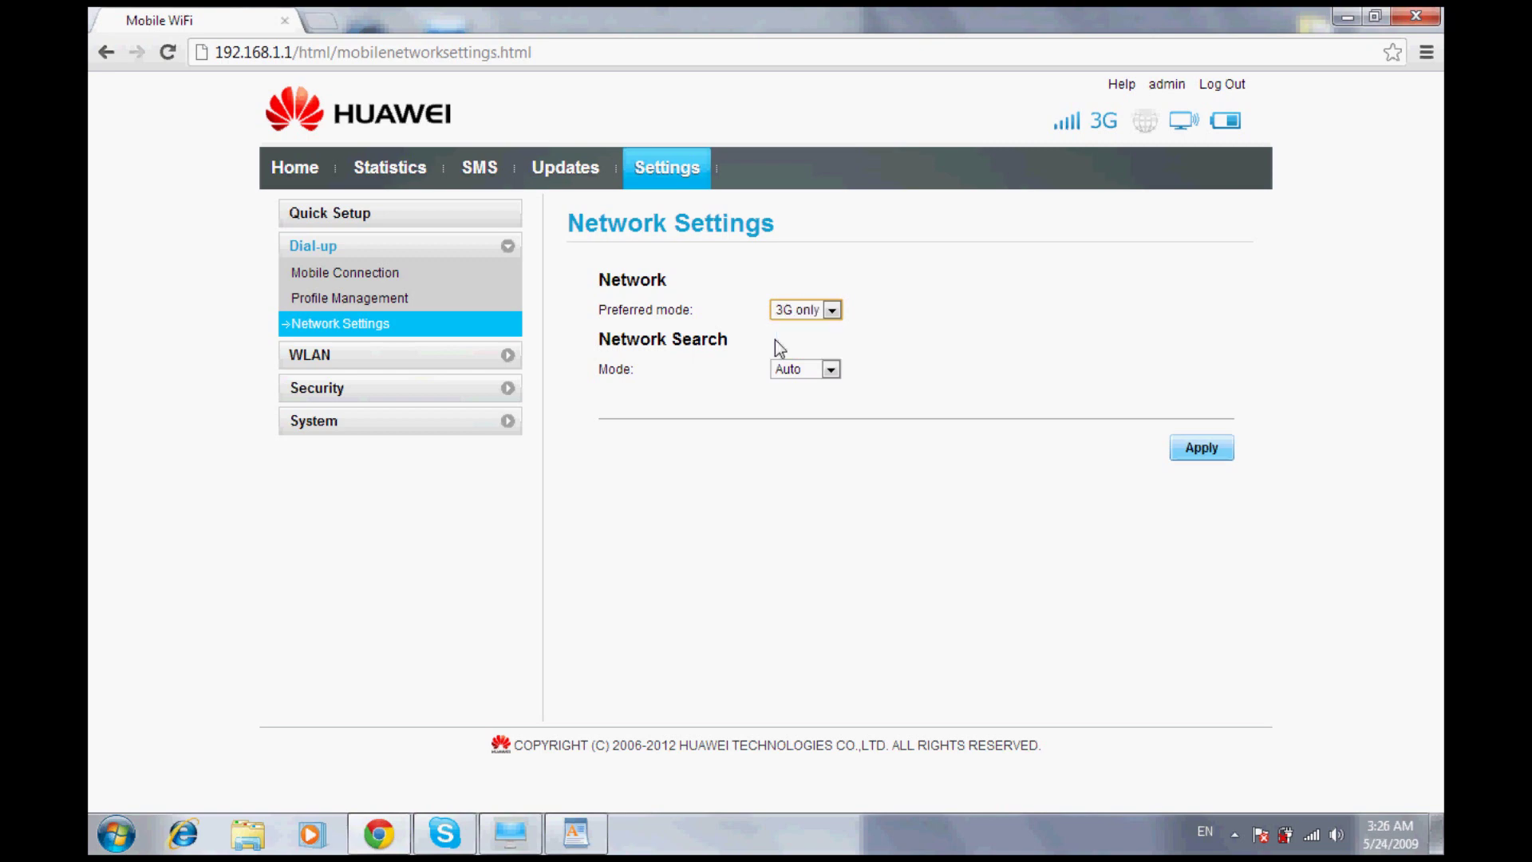
click(1202, 446)
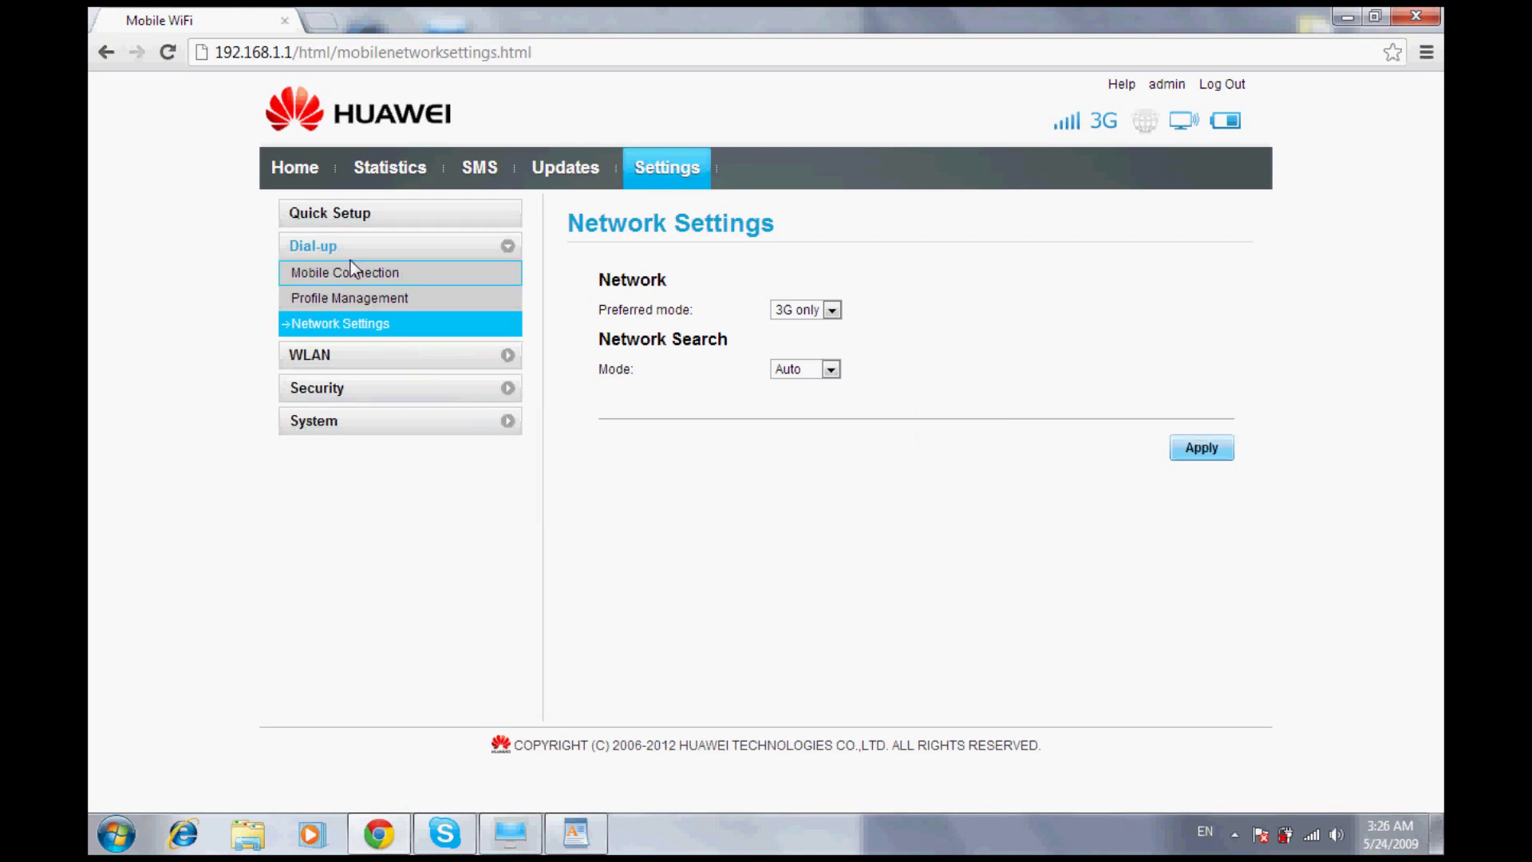
click(361, 310)
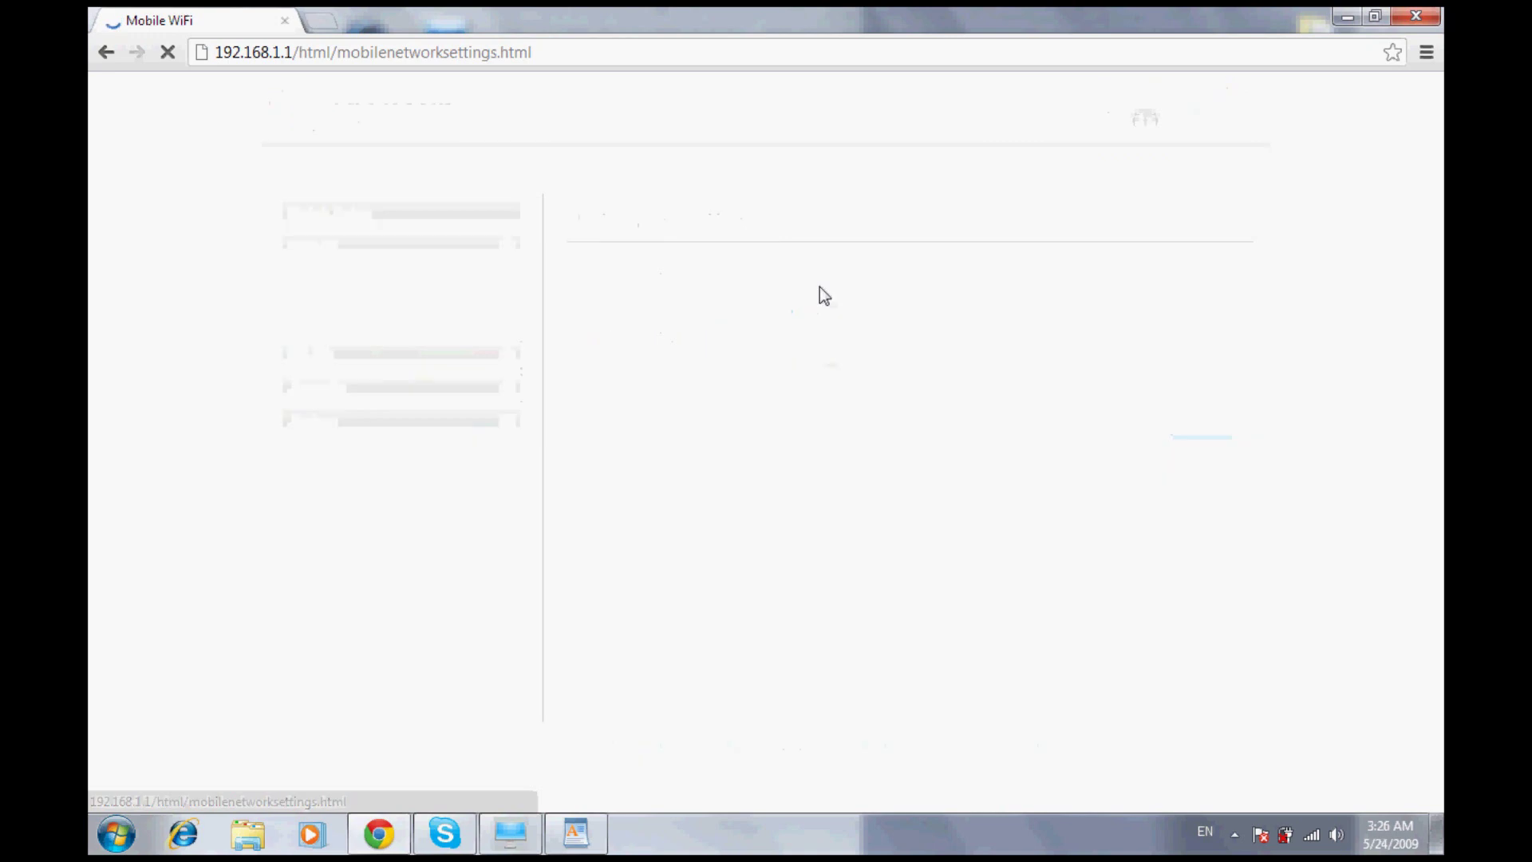
click(829, 310)
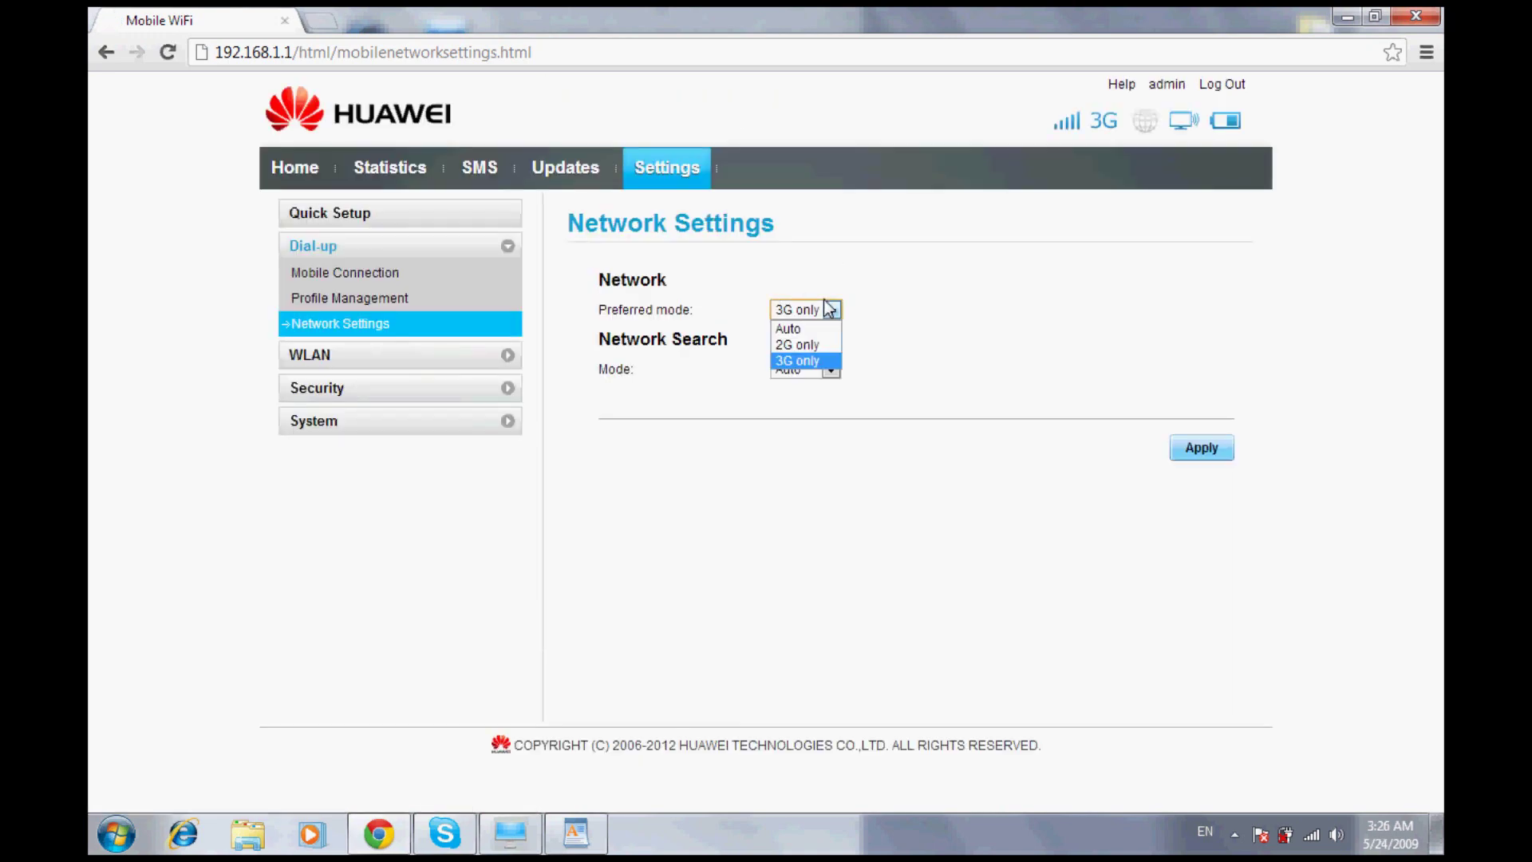
click(351, 257)
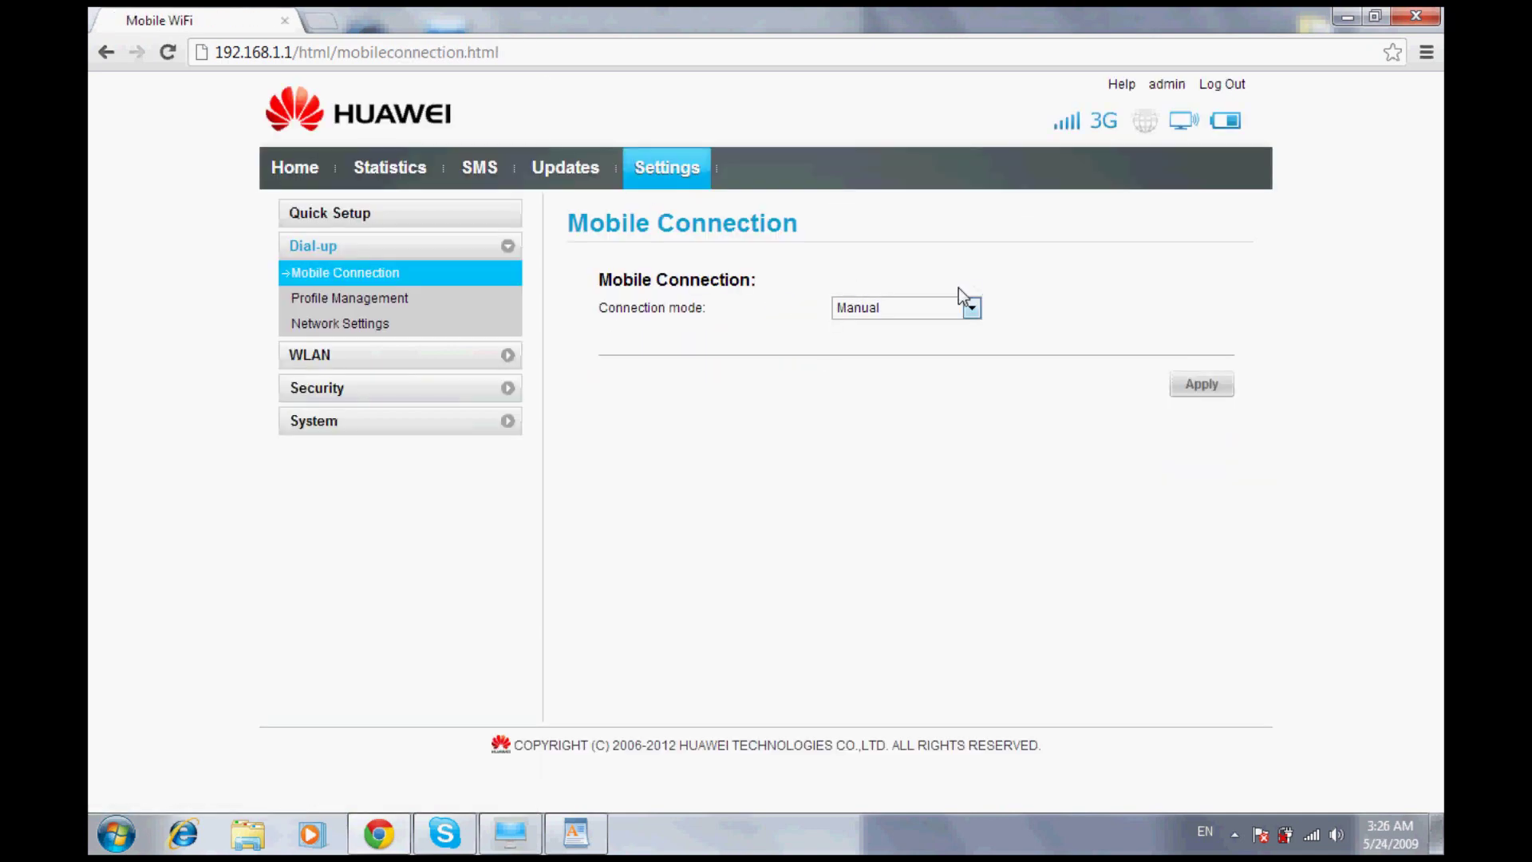
Change the connection mode to Auto and confirm saving it
click(969, 307)
click(860, 325)
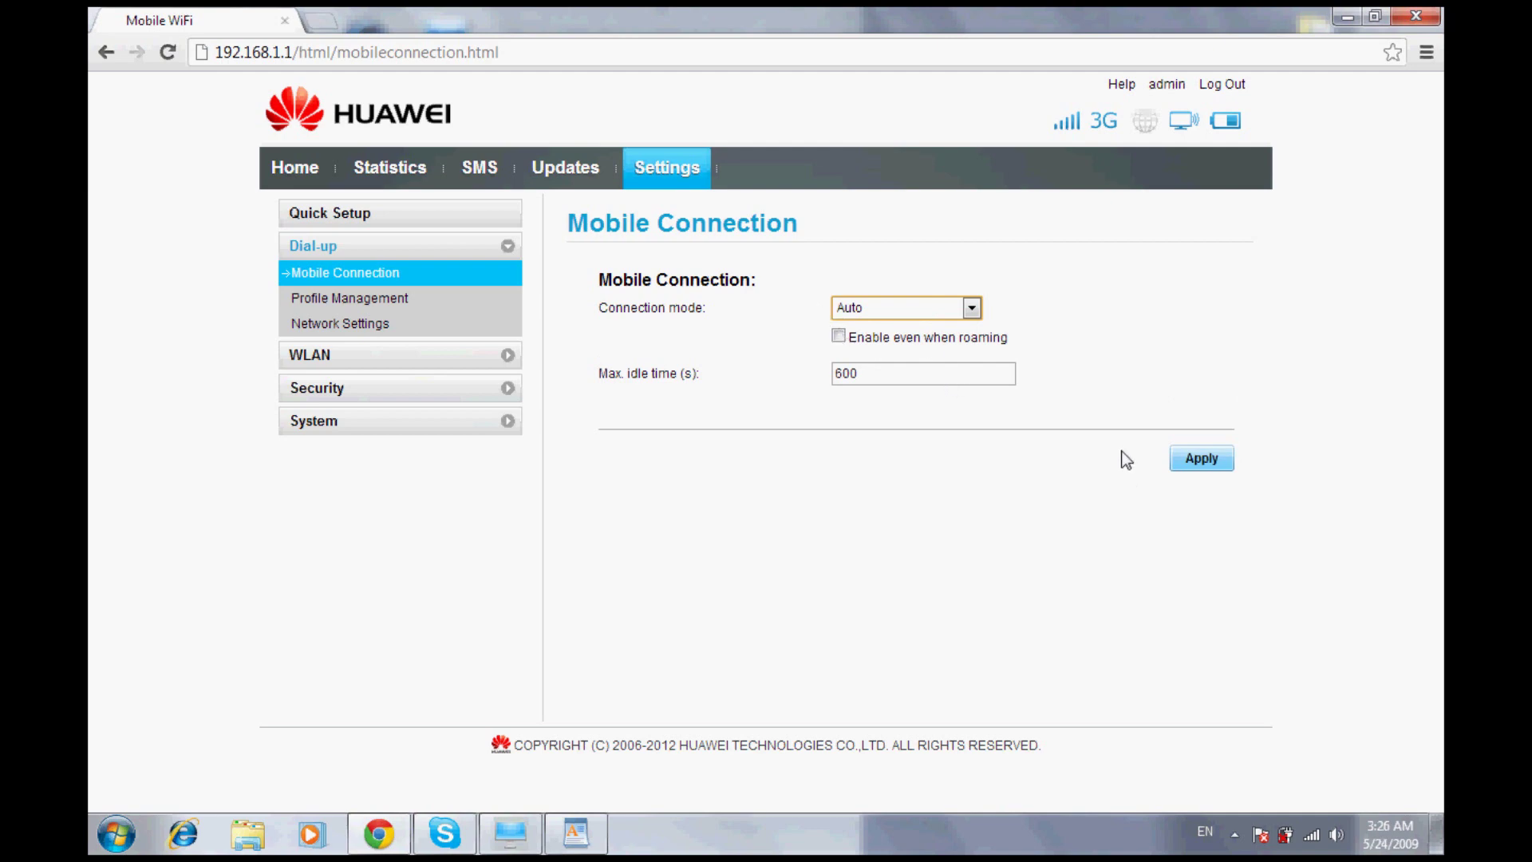
click(1196, 456)
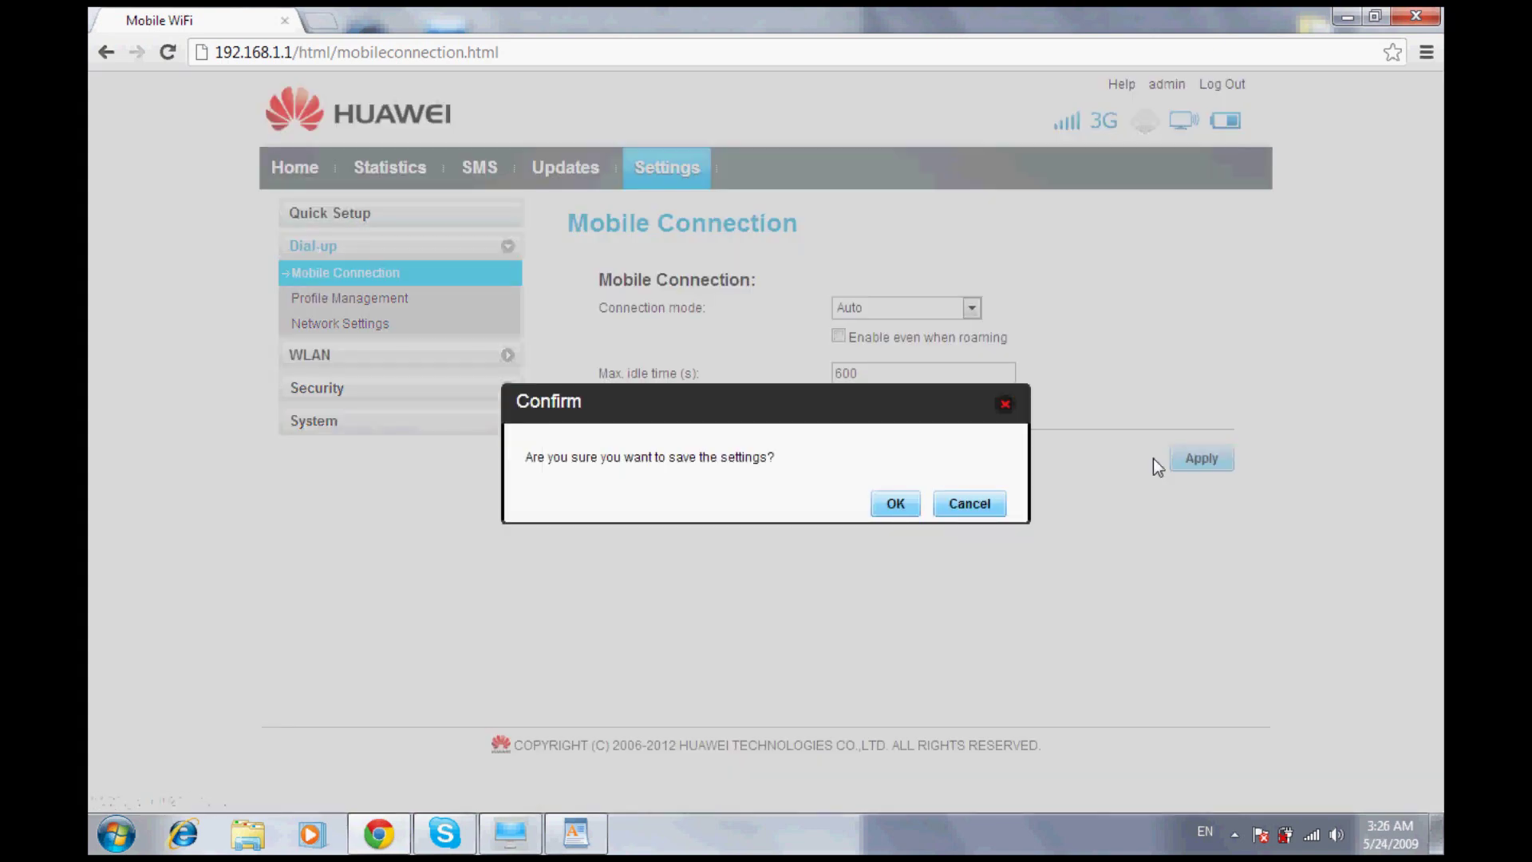
click(881, 499)
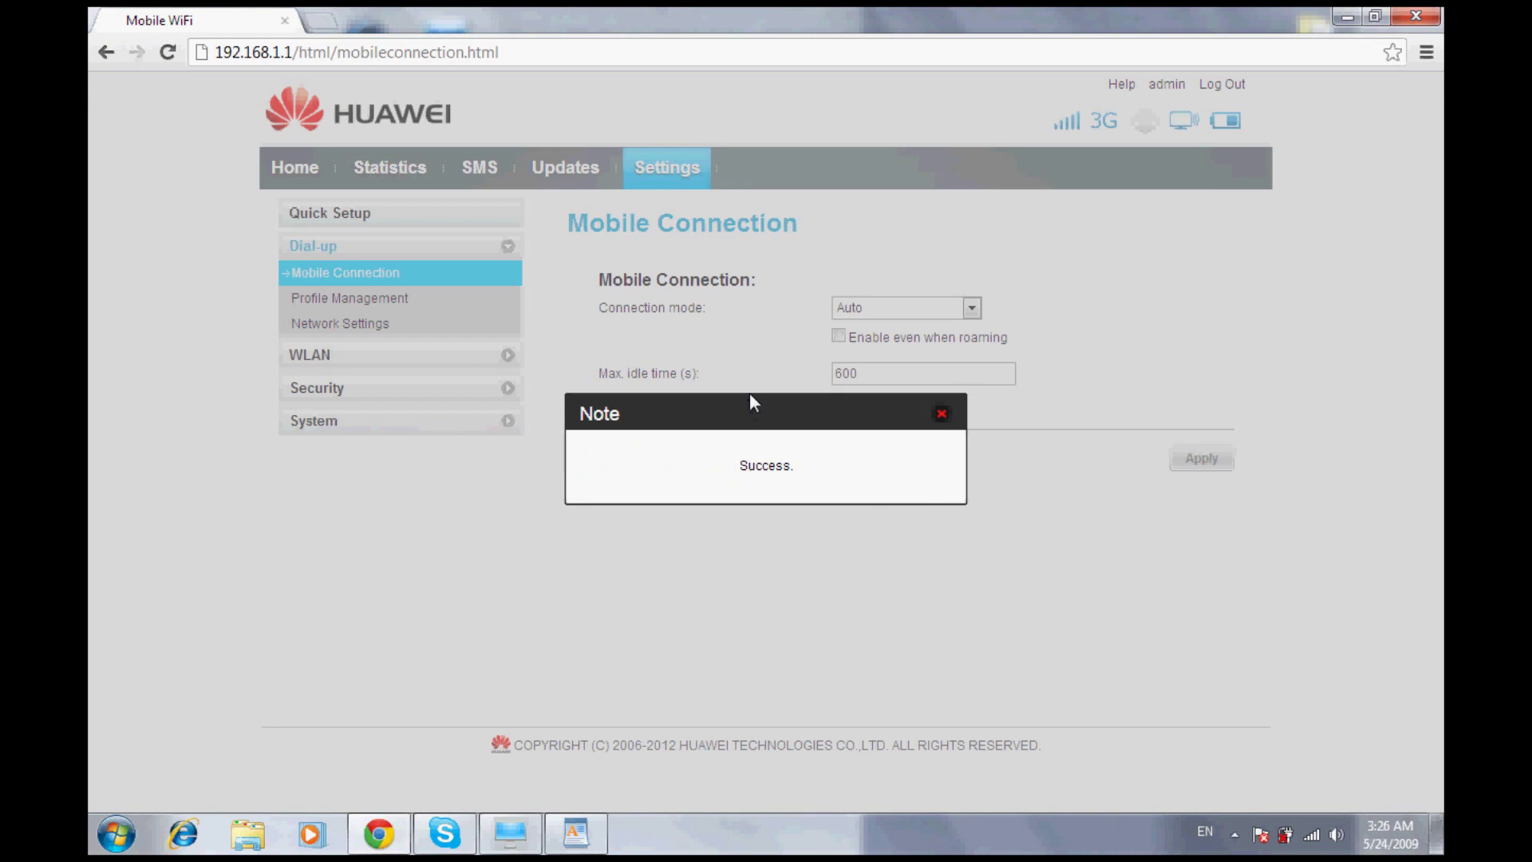